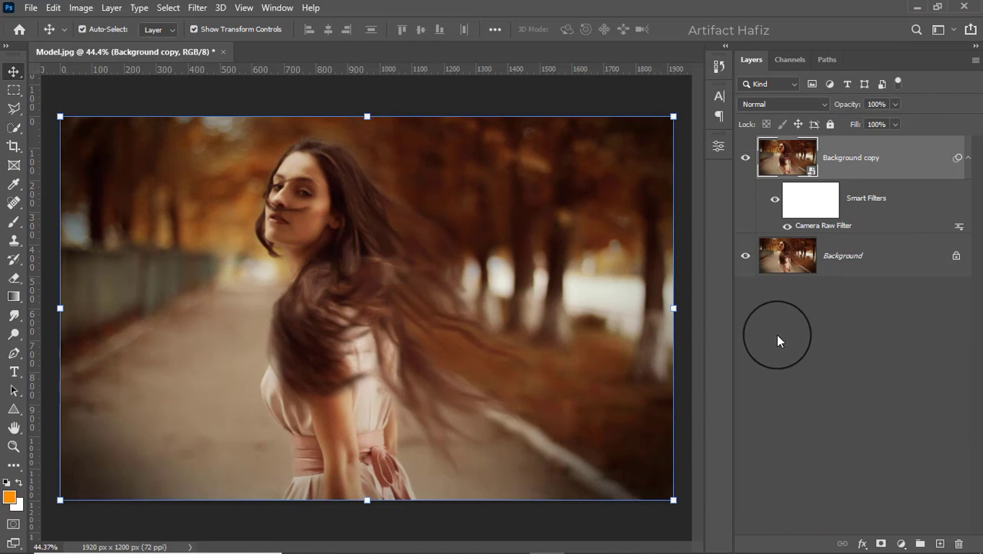
# Step: Paint black with a 45 px brush over the woman's eye on the Background copy's smart filter mask to remove the Camera Raw effect
pyautogui.click(804, 201)
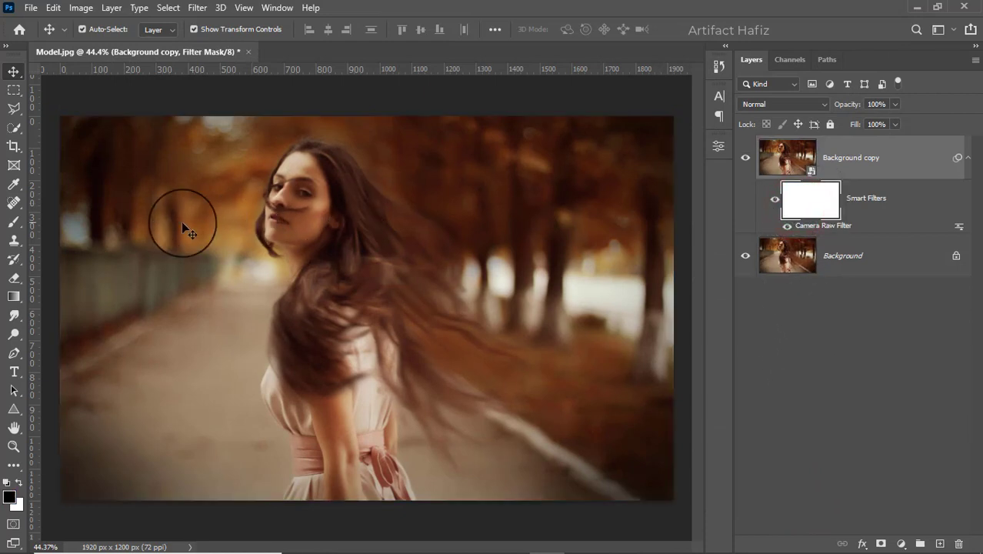
pyautogui.click(13, 222)
pyautogui.click(19, 483)
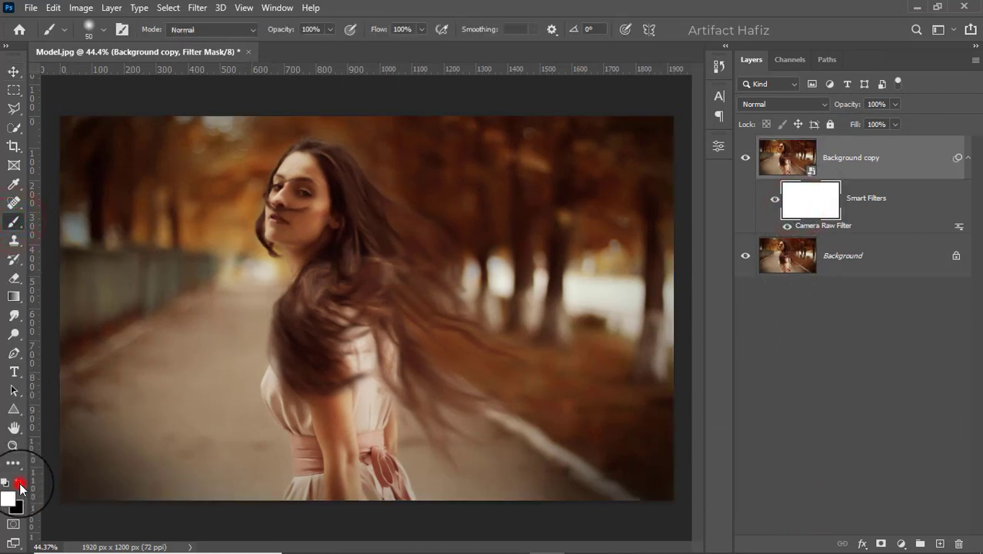
pyautogui.scroll(5, 292, 202)
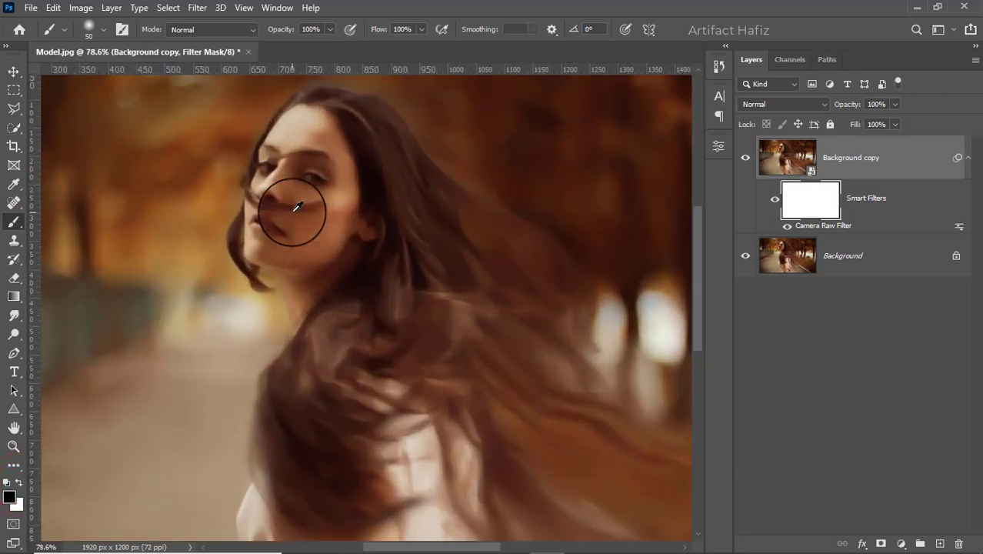
pyautogui.scroll(2, 308, 165)
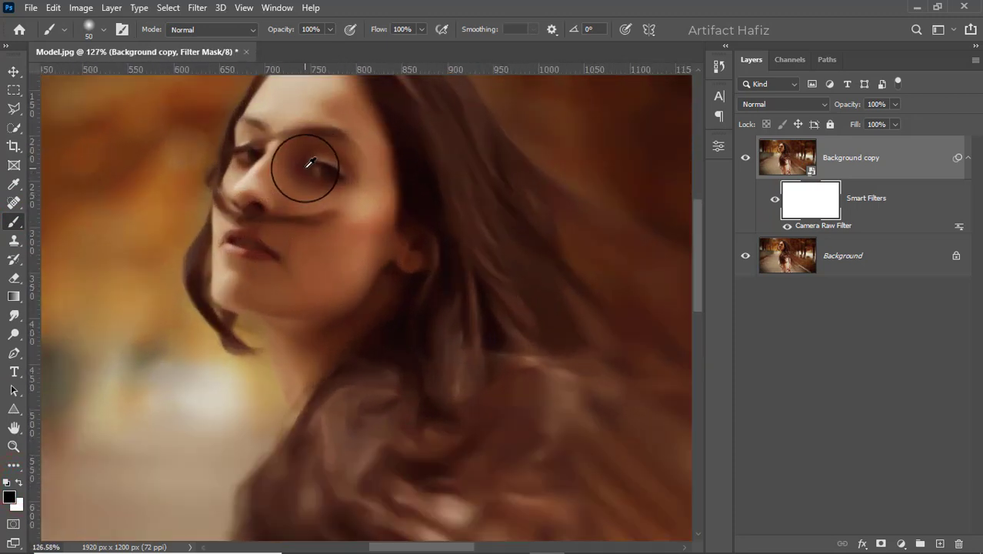
pyautogui.scroll(1, 310, 163)
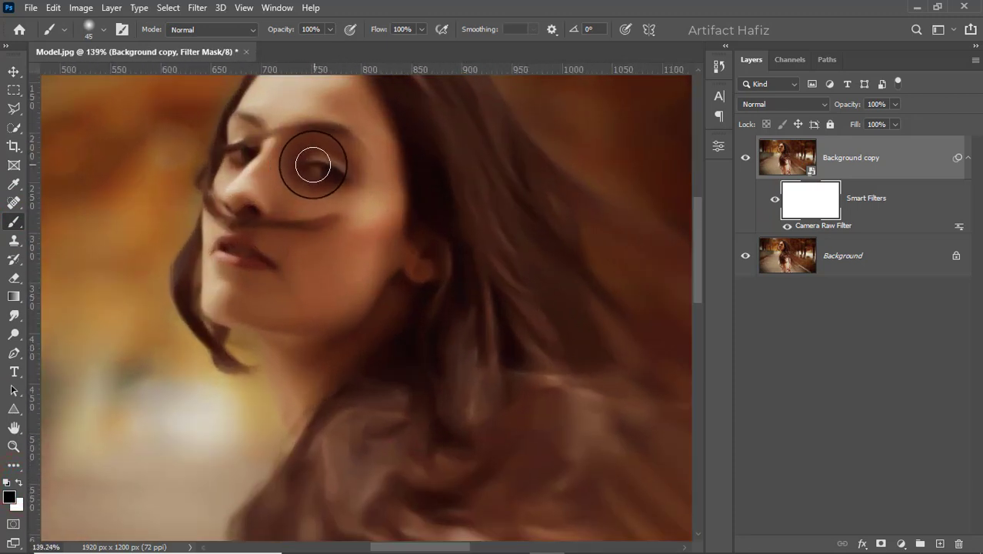
pyautogui.moveTo(313, 164); pyautogui.dragTo(329, 173)
# Step: Reduce the brush to 25 px and mask the filter off both eyebrows and the other eye
pyautogui.press('[')
pyautogui.press('[')
pyautogui.press('[')
pyautogui.press('[')
pyautogui.press('[')
pyautogui.moveTo(305, 127); pyautogui.dragTo(355, 144)
pyautogui.press(']')
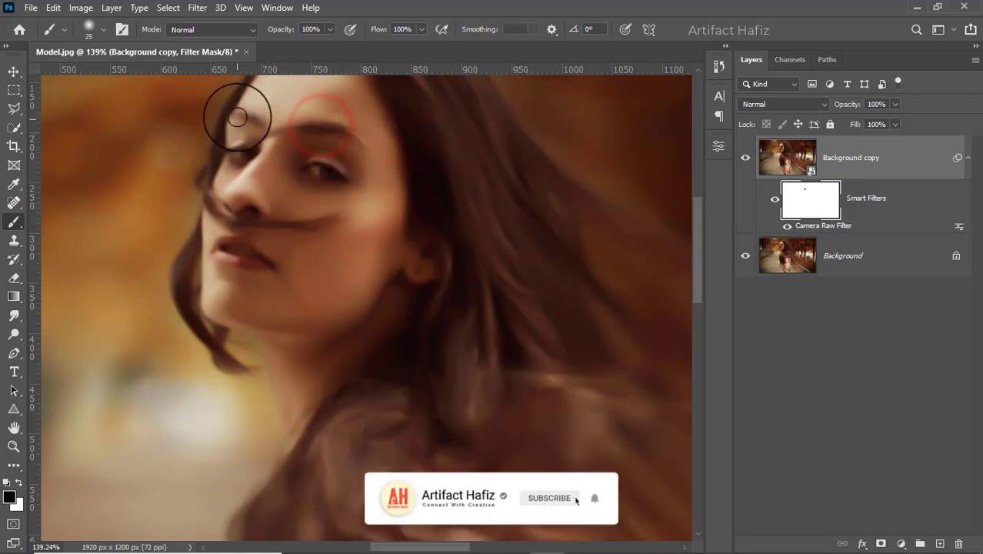
pyautogui.moveTo(237, 117); pyautogui.dragTo(245, 165)
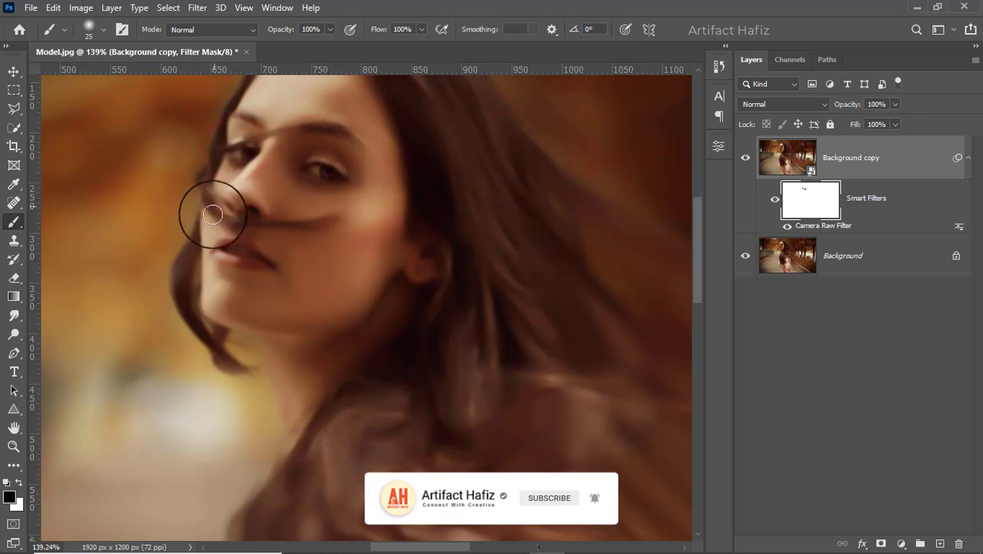
# Step: Paint black on the filter mask over the nose, the lips and the hair strand crossing the face
pyautogui.moveTo(213, 215); pyautogui.dragTo(231, 255)
pyautogui.moveTo(201, 201)
pyautogui.mouseDown()
pyautogui.moveTo(263, 220)
pyautogui.moveTo(318, 223)
pyautogui.moveTo(333, 211)
pyautogui.moveTo(237, 211)
pyautogui.mouseUp()
pyautogui.moveTo(271, 143)
pyautogui.mouseDown()
pyautogui.moveTo(230, 202)
pyautogui.moveTo(271, 204)
pyautogui.mouseUp()
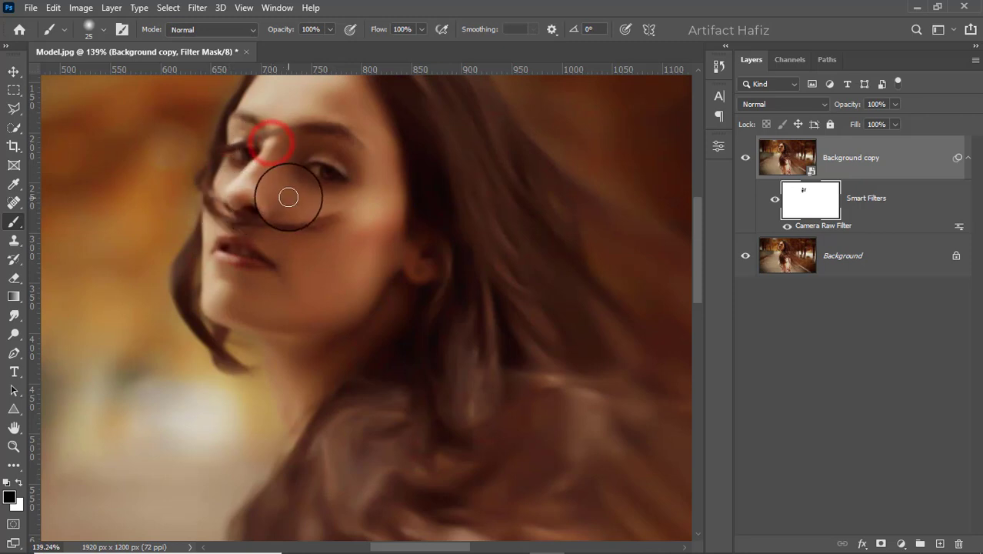
# Step: Enlarge the brush to 40 px and mask the filter off the hair along the crown and hairline
pyautogui.scroll(-13, 292, 195)
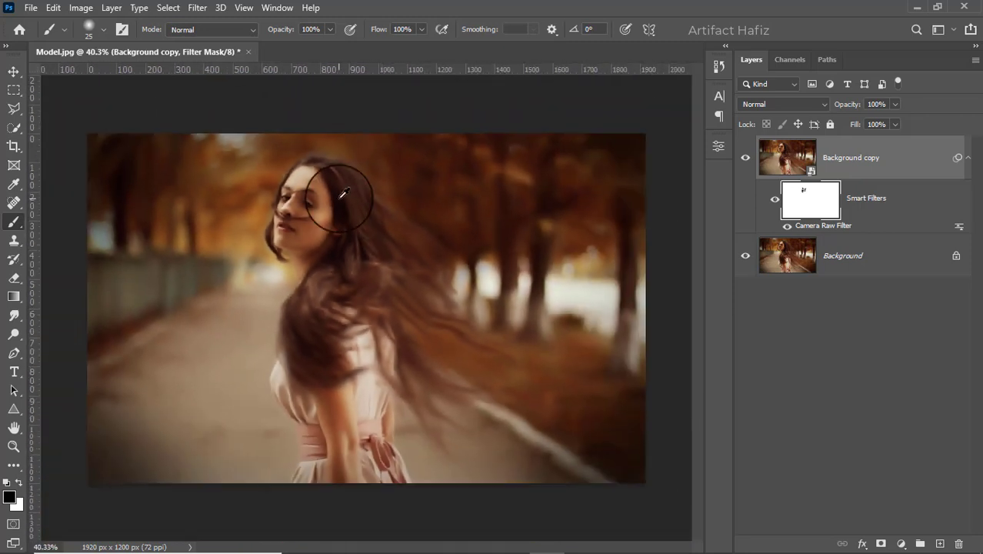
pyautogui.scroll(3, 339, 197)
pyautogui.scroll(1, 343, 194)
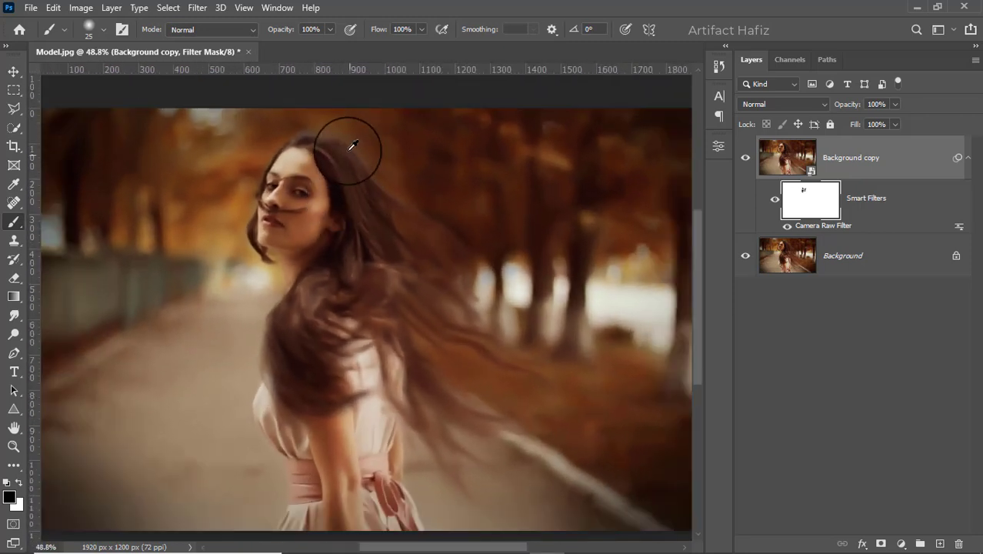
pyautogui.scroll(2, 329, 143)
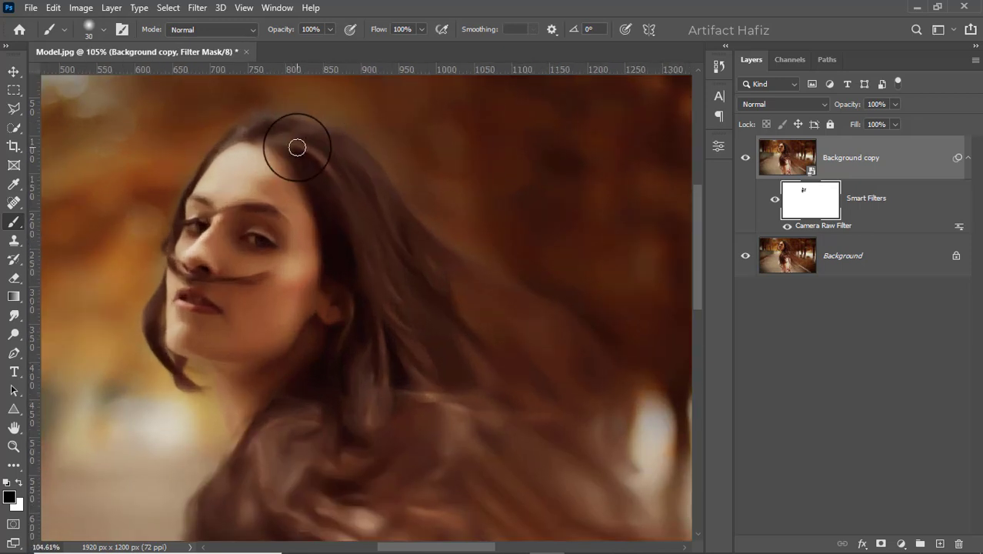
pyautogui.moveTo(296, 146)
pyautogui.mouseDown()
pyautogui.moveTo(318, 156)
pyautogui.moveTo(365, 220)
pyautogui.mouseUp()
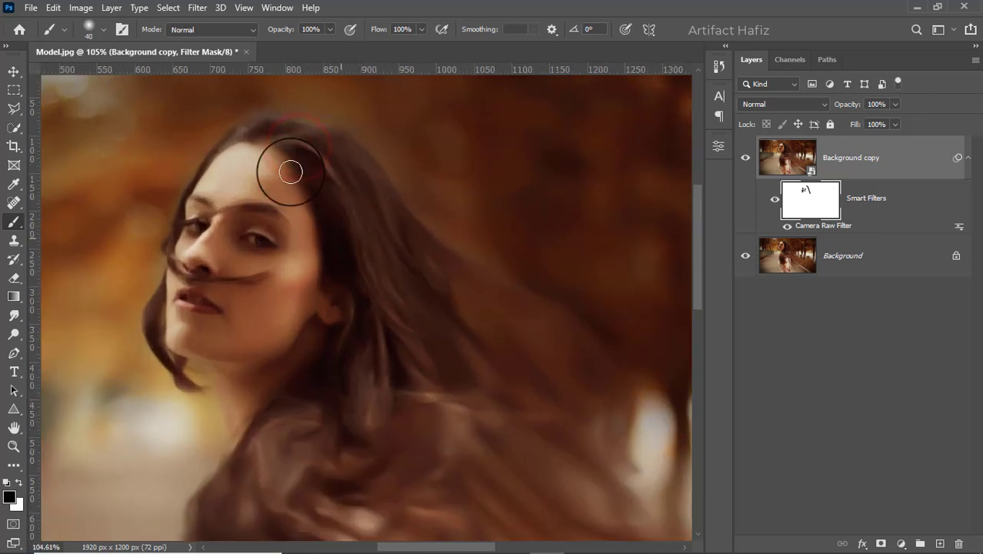
pyautogui.moveTo(243, 124)
pyautogui.mouseDown()
pyautogui.moveTo(310, 166)
pyautogui.moveTo(246, 121)
pyautogui.moveTo(303, 169)
pyautogui.mouseUp()
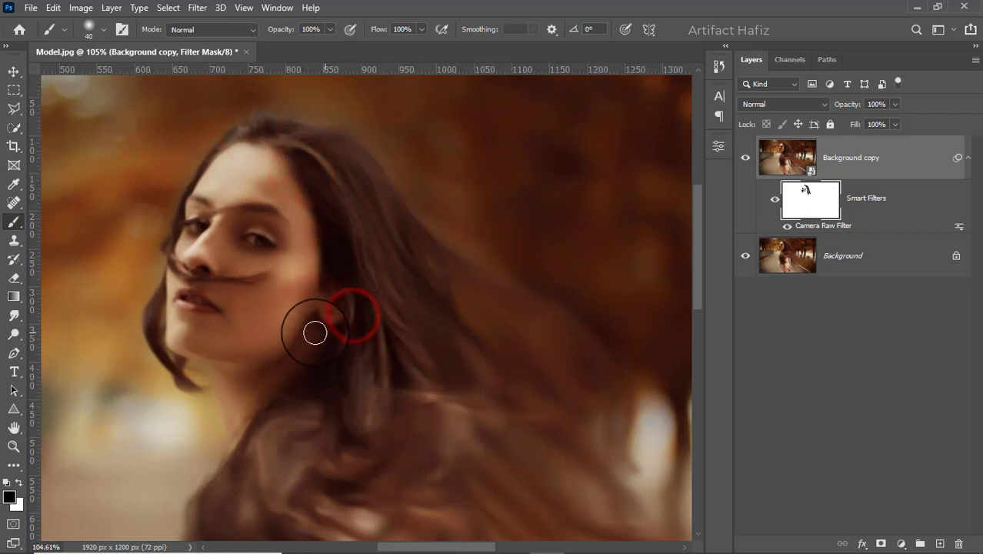
# Step: Paint black on the filter mask over the ear, the hair strands beneath it and the hair on the shoulder
pyautogui.click(337, 348)
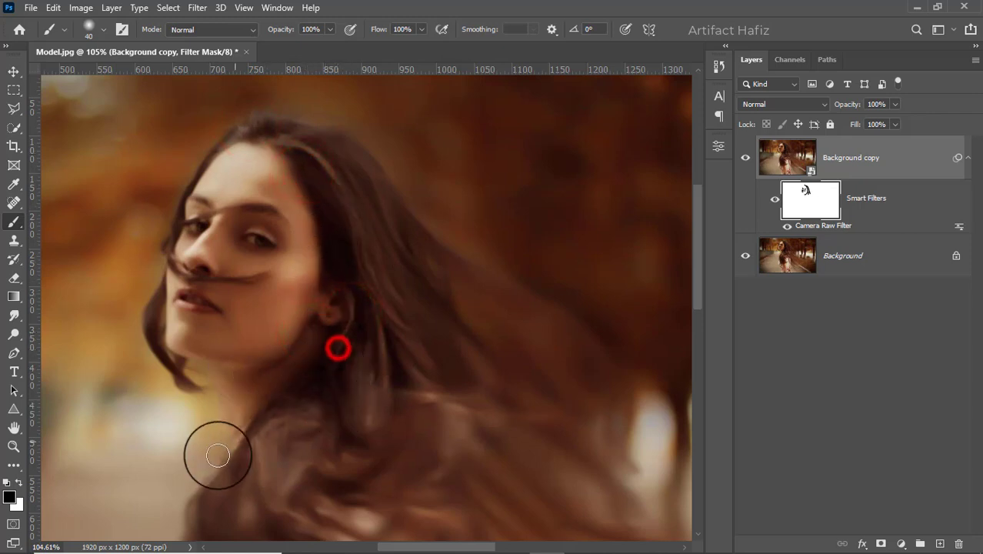
pyautogui.click(363, 302)
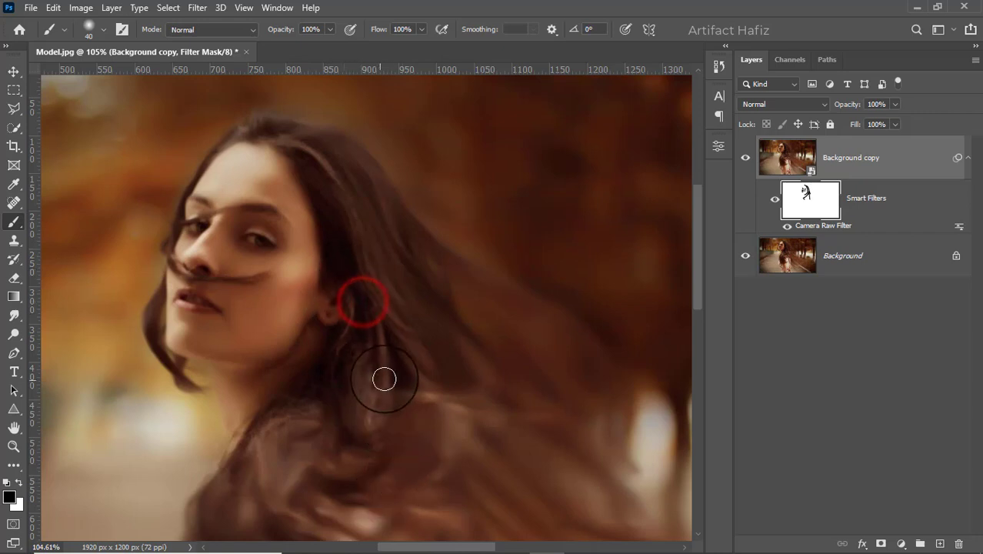
pyautogui.moveTo(416, 392); pyautogui.dragTo(419, 279)
pyautogui.click(316, 293)
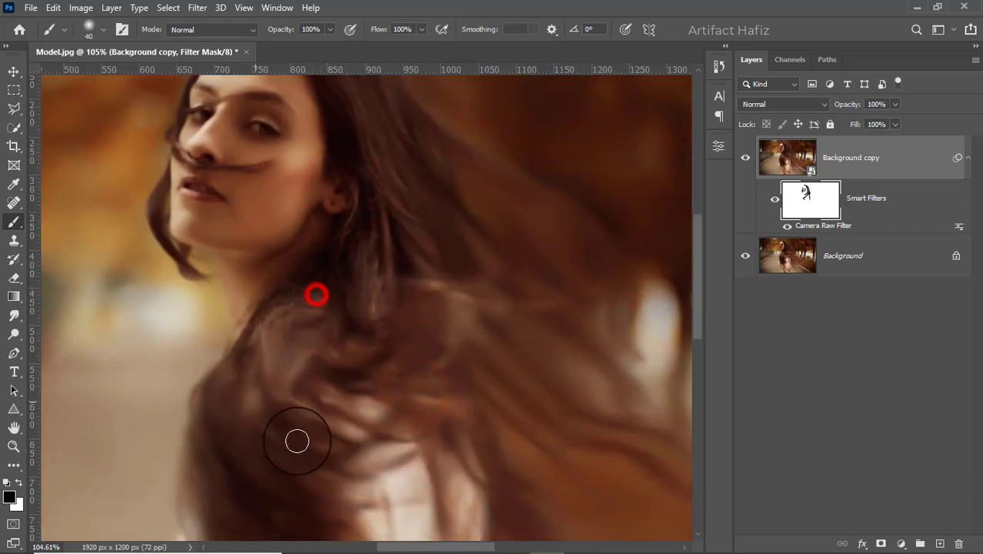
# Step: Restore more original detail in the hair behind the head, the forehead hairline and the face by painting black on the filter mask
pyautogui.scroll(-5, 360, 363)
pyautogui.click(358, 197)
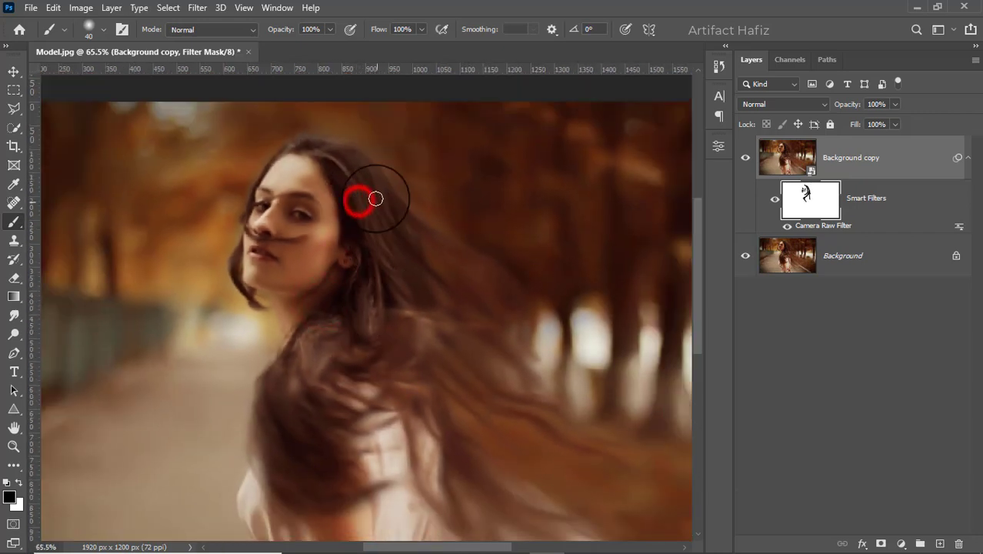
pyautogui.click(347, 146)
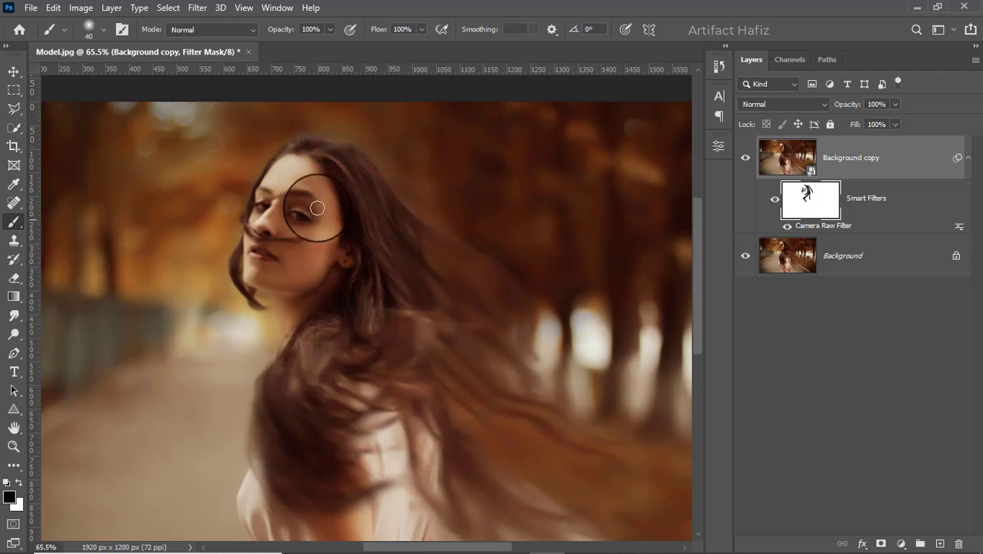
pyautogui.click(257, 188)
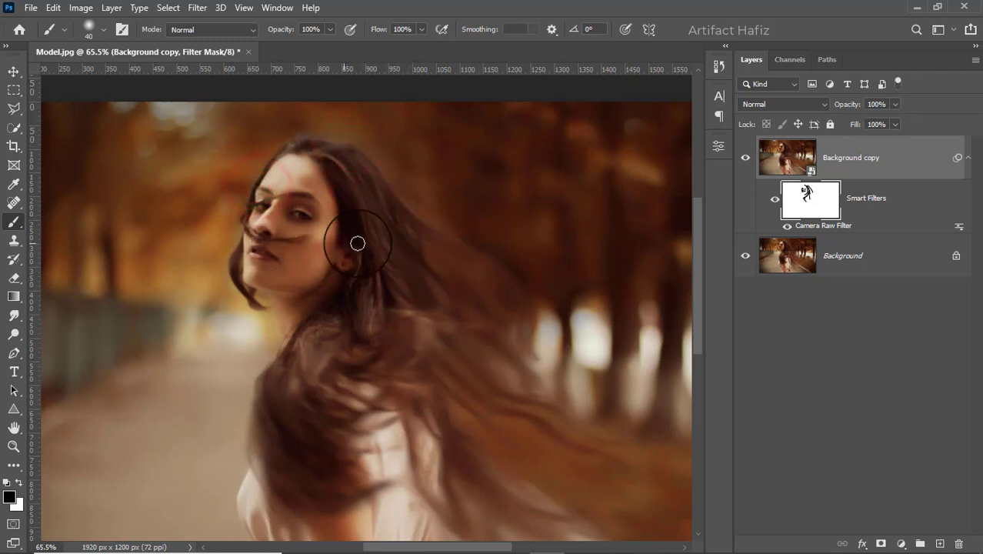
pyautogui.scroll(-4, 416, 299)
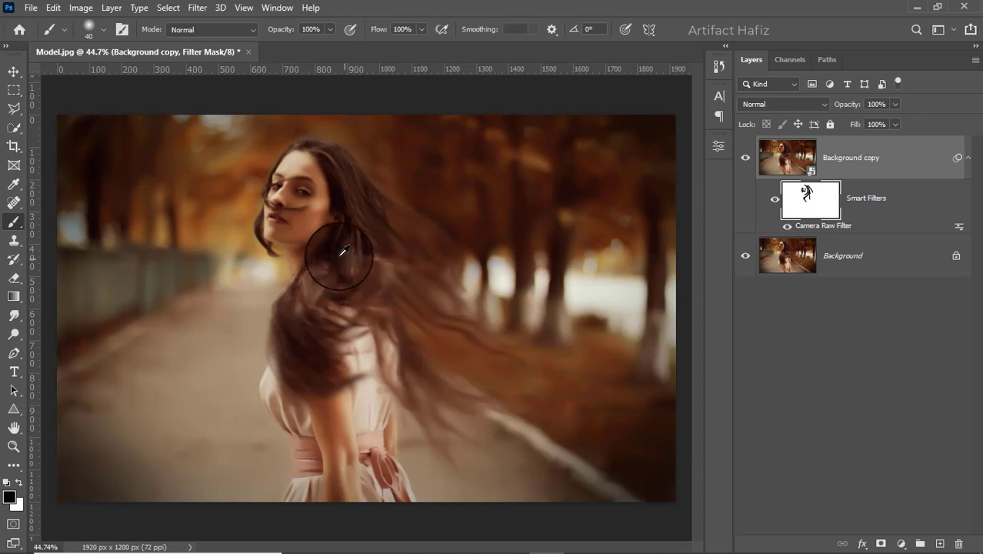
pyautogui.scroll(4, 340, 252)
pyautogui.moveTo(318, 210); pyautogui.dragTo(350, 275)
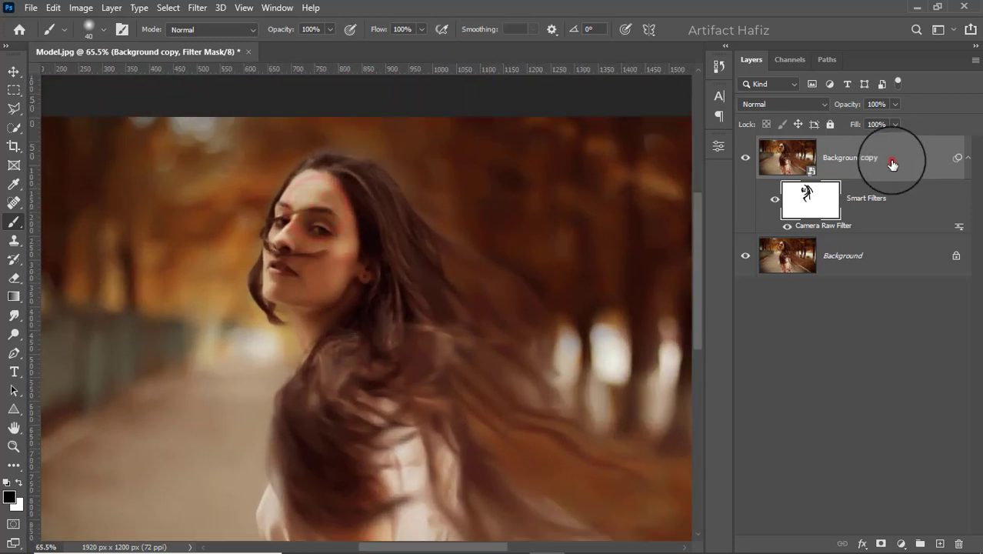
# Step: Stamp all visible layers into a new layer above Background copy and convert it for smart filters
pyautogui.click(891, 160)
pyautogui.hotkey('ctrl', 'alt', 'shift', 'e')
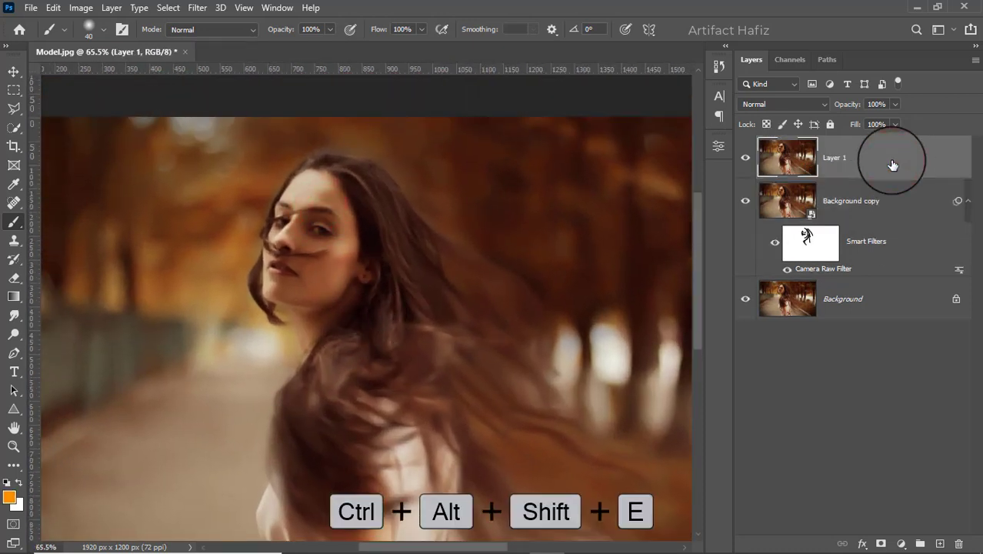
pyautogui.click(197, 8)
pyautogui.click(244, 44)
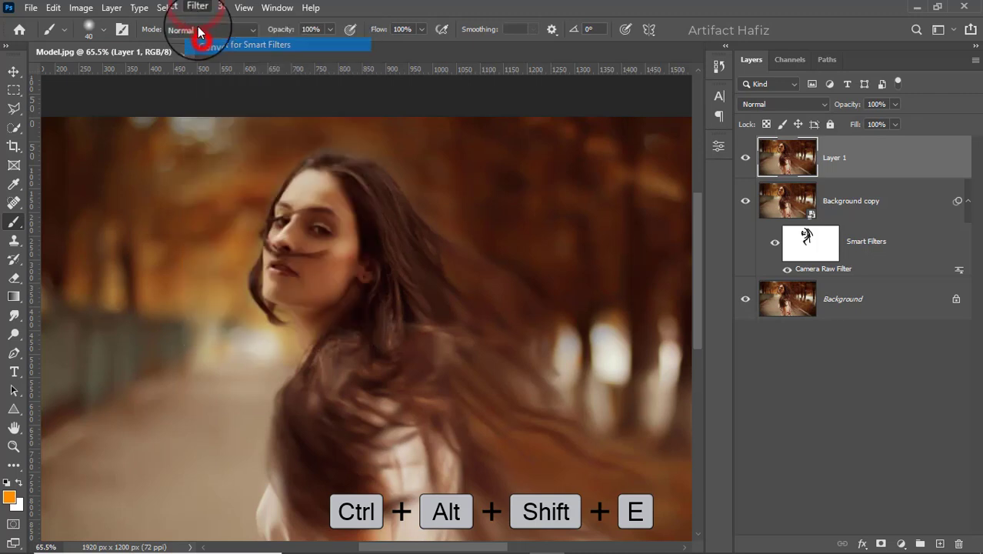
# Step: Apply the Camera Raw Filter to Layer 1 with Clarity +23 and Texture -7
pyautogui.click(198, 8)
pyautogui.click(237, 118)
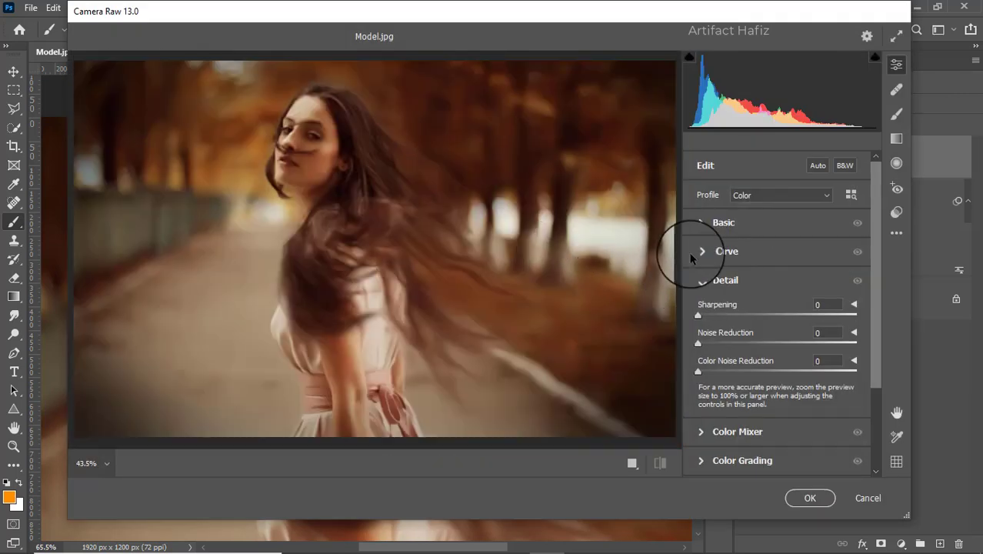
pyautogui.click(701, 223)
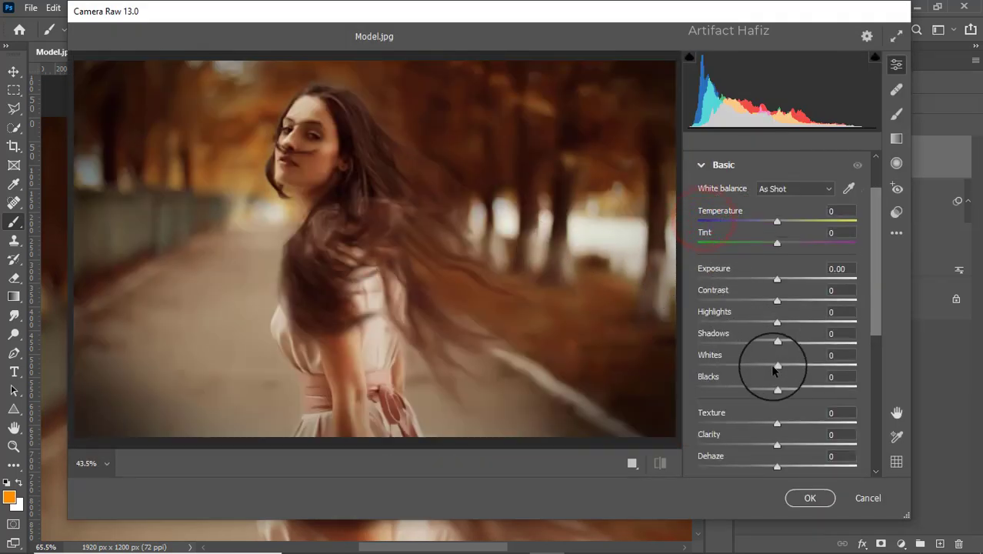
pyautogui.moveTo(778, 451)
pyautogui.mouseDown()
pyautogui.moveTo(836, 445)
pyautogui.moveTo(782, 459)
pyautogui.moveTo(823, 454)
pyautogui.moveTo(800, 460)
pyautogui.moveTo(771, 434)
pyautogui.mouseUp()
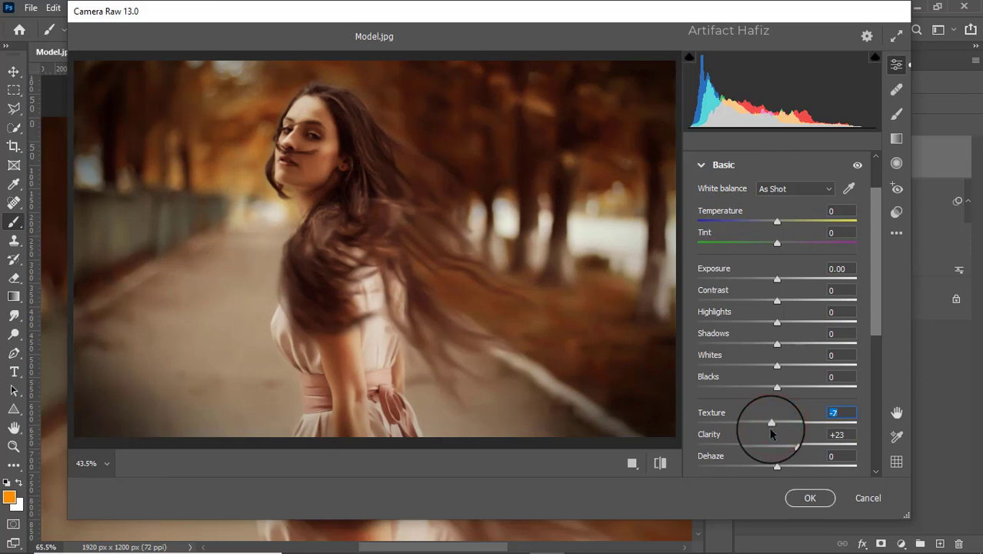
pyautogui.click(810, 498)
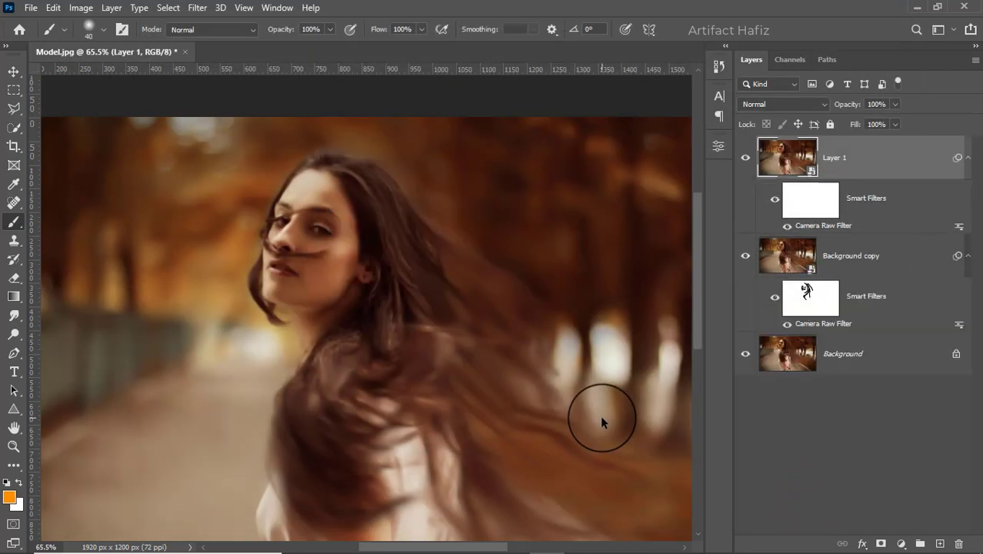
# Step: Invert Layer 1's smart filter mask to black to hide the Camera Raw effect
pyautogui.click(804, 216)
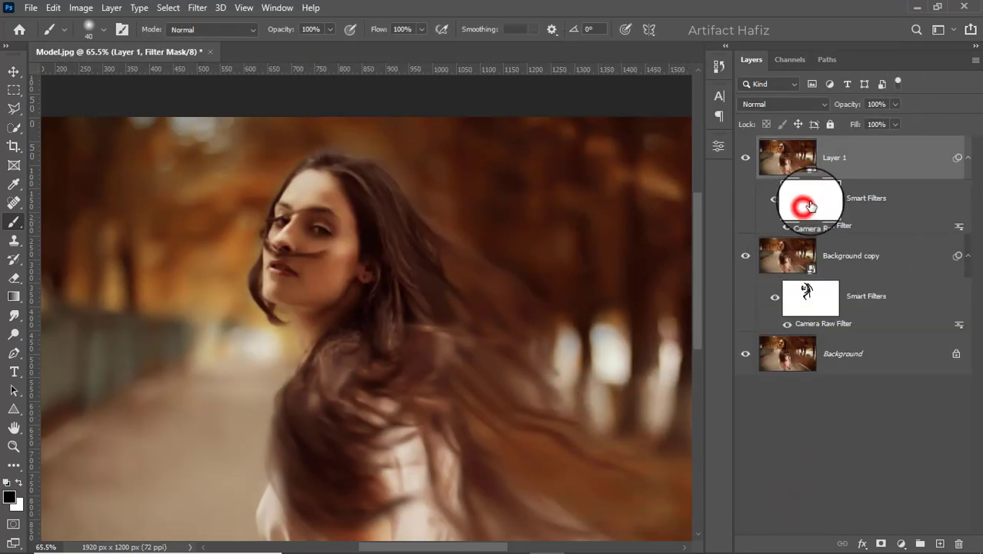
pyautogui.press('d')
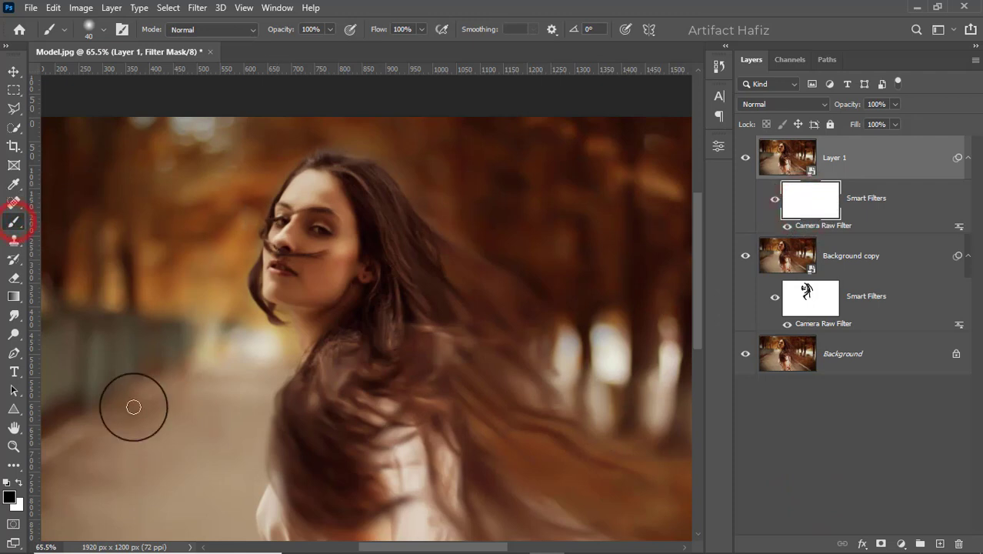
pyautogui.click(19, 482)
pyautogui.click(19, 483)
pyautogui.scroll(5, 279, 321)
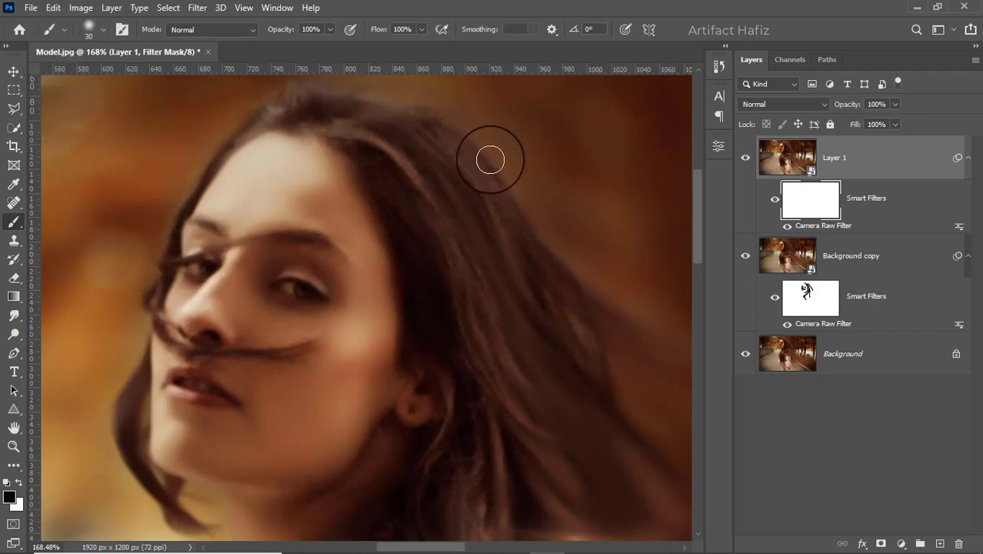
pyautogui.click(815, 200)
pyautogui.click(81, 7)
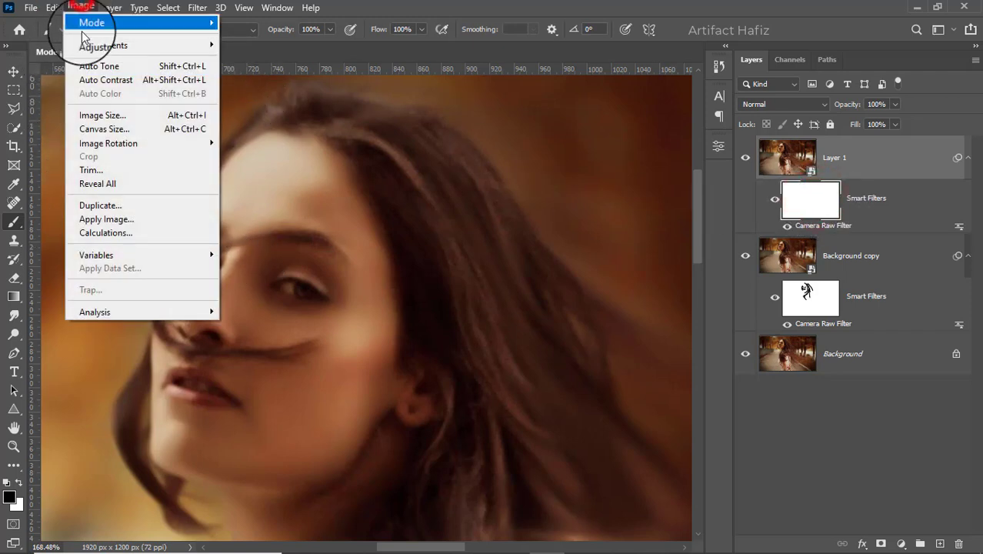
pyautogui.moveTo(85, 48)
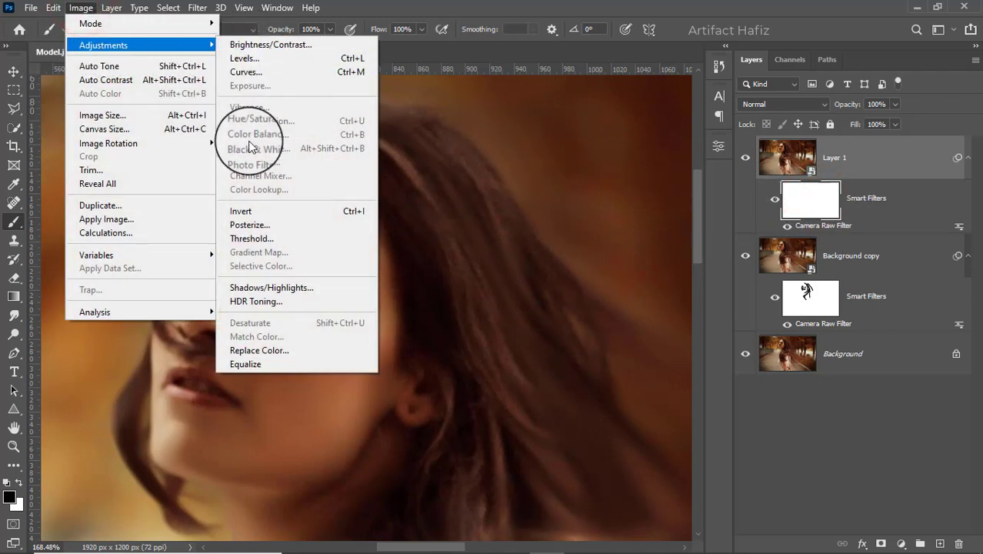
pyautogui.click(253, 211)
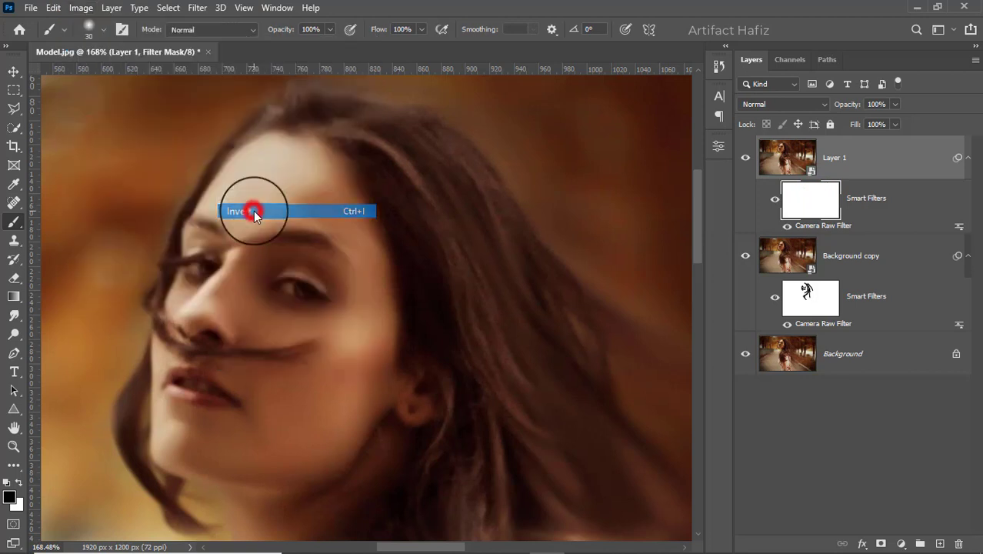
# Step: Reveal Layer 1's sharpened detail on the eyes, eyebrows, nose and lips by painting white on its smart filter mask
pyautogui.click(20, 484)
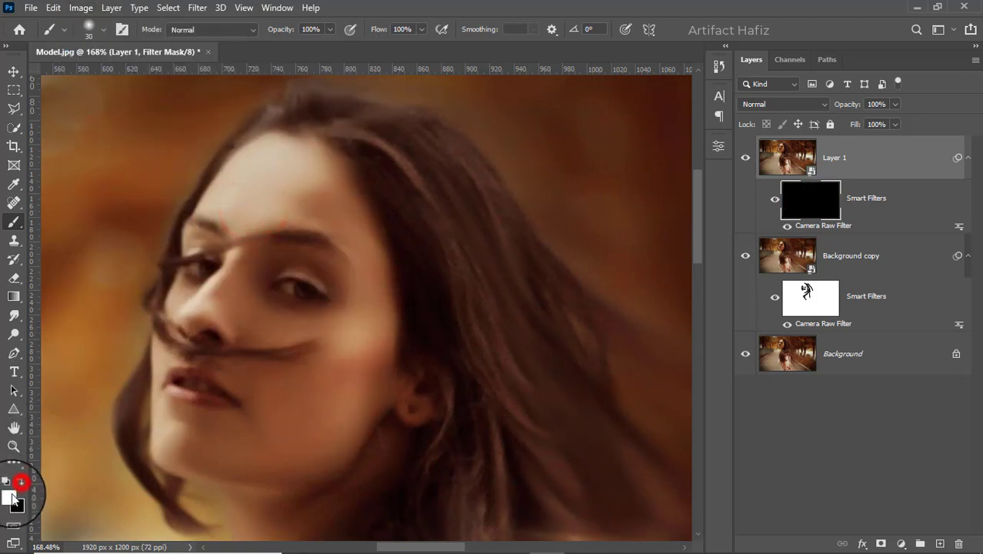
pyautogui.click(281, 236)
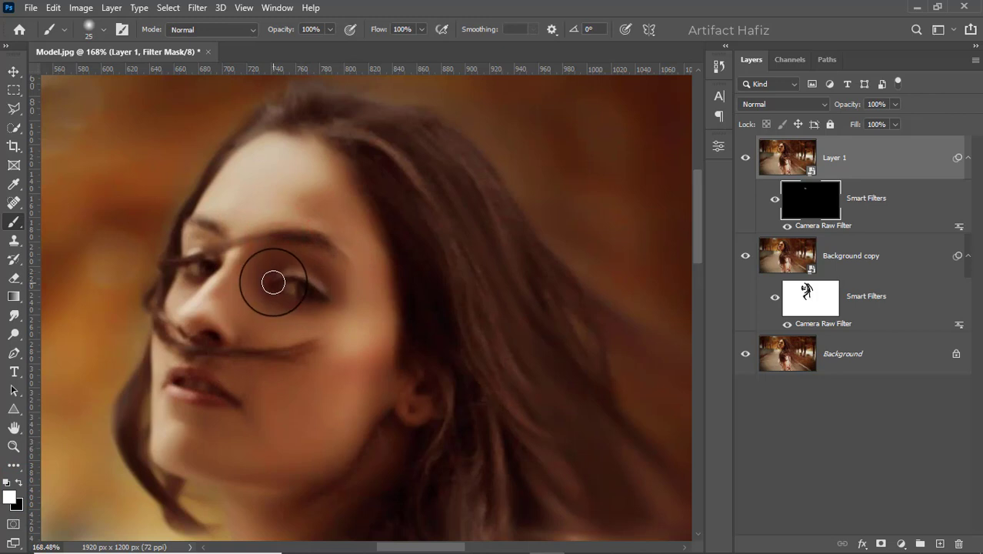
pyautogui.moveTo(278, 281)
pyautogui.mouseDown()
pyautogui.moveTo(331, 301)
pyautogui.moveTo(283, 284)
pyautogui.moveTo(324, 297)
pyautogui.mouseUp()
pyautogui.moveTo(194, 229)
pyautogui.mouseDown()
pyautogui.moveTo(219, 251)
pyautogui.moveTo(195, 262)
pyautogui.moveTo(176, 333)
pyautogui.moveTo(274, 355)
pyautogui.moveTo(193, 373)
pyautogui.moveTo(232, 397)
pyautogui.moveTo(218, 396)
pyautogui.mouseUp()
pyautogui.moveTo(217, 395)
pyautogui.mouseDown()
pyautogui.moveTo(196, 345)
pyautogui.moveTo(234, 328)
pyautogui.moveTo(209, 330)
pyautogui.mouseUp()
pyautogui.moveTo(231, 265); pyautogui.dragTo(224, 268)
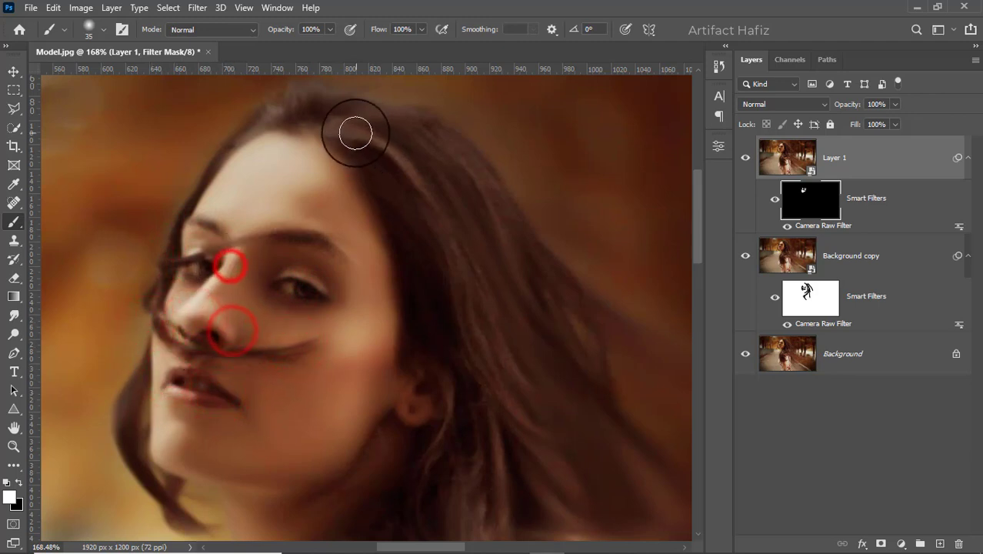
# Step: Paint white on Layer 1's filter mask over the hair from the parting down past the ear and the strand across the face
pyautogui.moveTo(373, 150); pyautogui.dragTo(323, 111)
pyautogui.moveTo(366, 109); pyautogui.dragTo(473, 328)
pyautogui.moveTo(469, 374)
pyautogui.mouseDown()
pyautogui.moveTo(484, 486)
pyautogui.moveTo(485, 367)
pyautogui.mouseUp()
pyautogui.moveTo(170, 341)
pyautogui.mouseDown()
pyautogui.moveTo(263, 363)
pyautogui.moveTo(328, 337)
pyautogui.moveTo(377, 277)
pyautogui.mouseUp()
pyautogui.moveTo(390, 276); pyautogui.dragTo(329, 368)
pyautogui.moveTo(487, 372); pyautogui.dragTo(463, 412)
pyautogui.moveTo(339, 489); pyautogui.dragTo(459, 437)
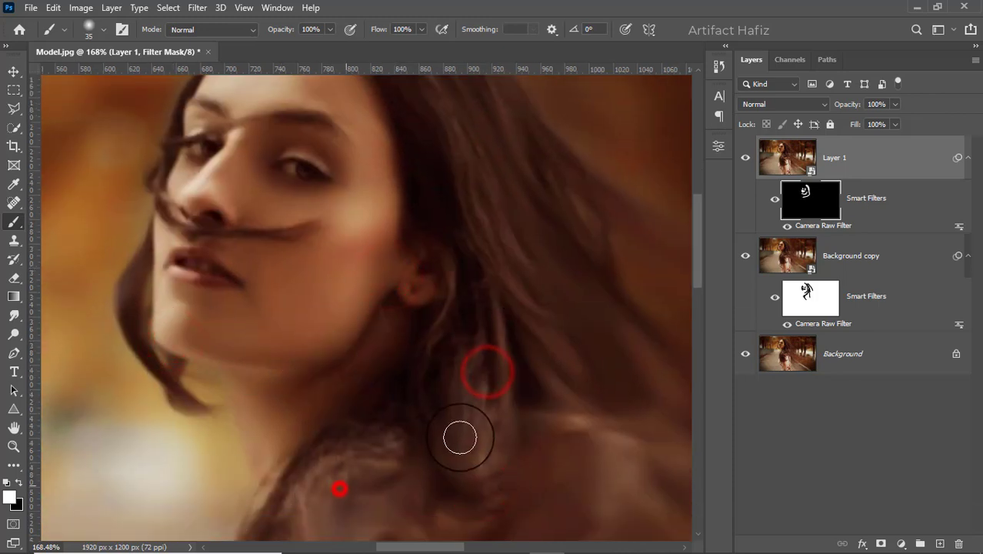
# Step: Compare the portrait with and without Layer 1, both in the whole picture and close up on the face
pyautogui.scroll(-15, 461, 414)
pyautogui.scroll(3, 457, 416)
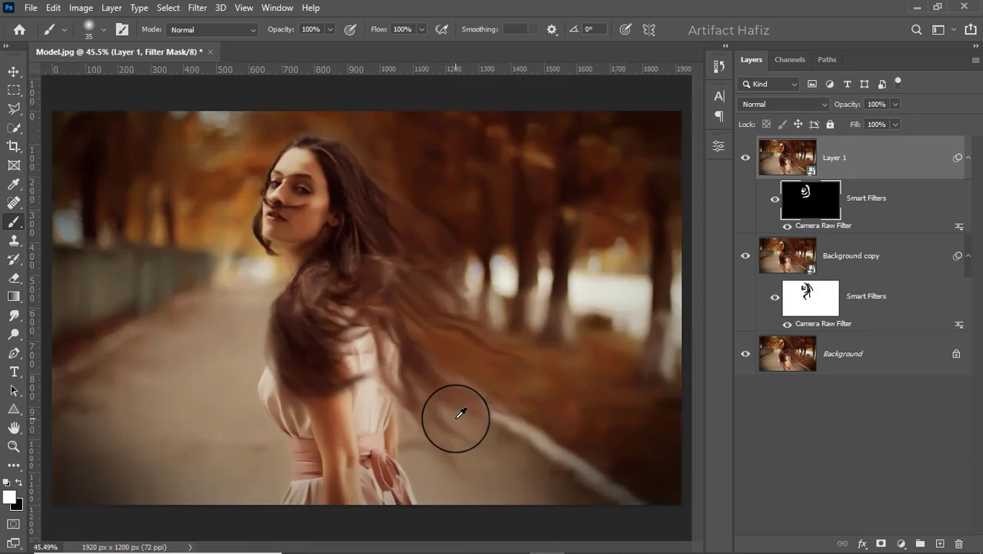
pyautogui.click(745, 157)
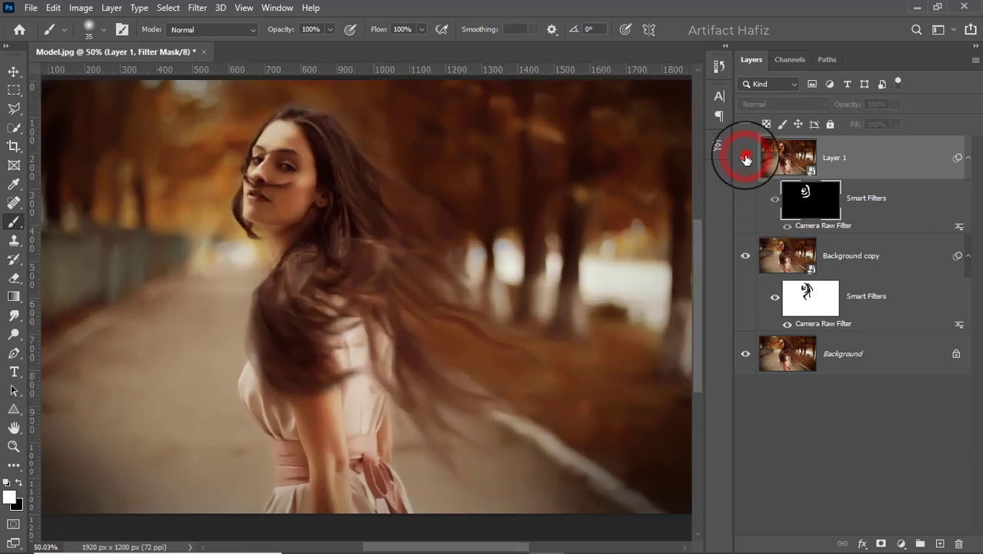
pyautogui.click(745, 157)
pyautogui.scroll(5, 384, 166)
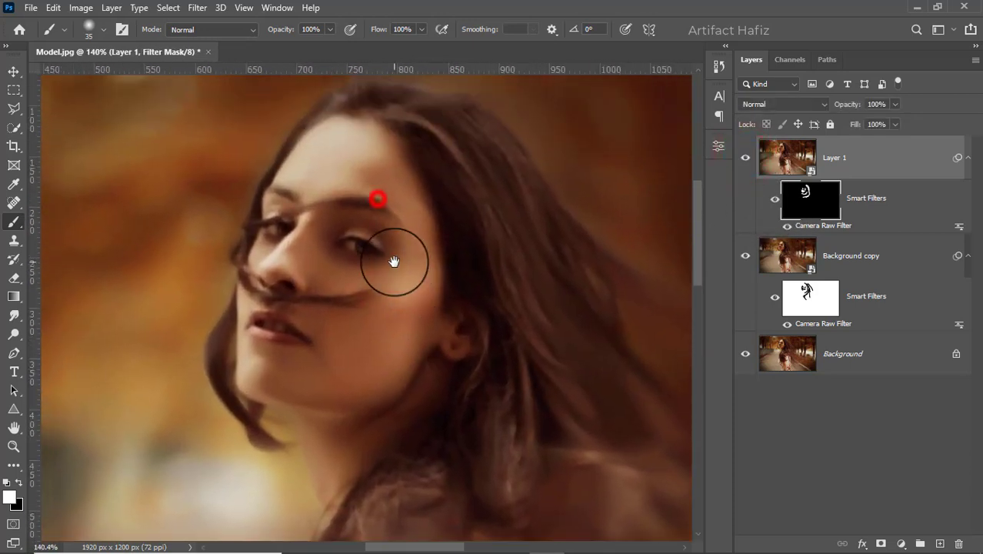
pyautogui.click(746, 158)
pyautogui.click(746, 159)
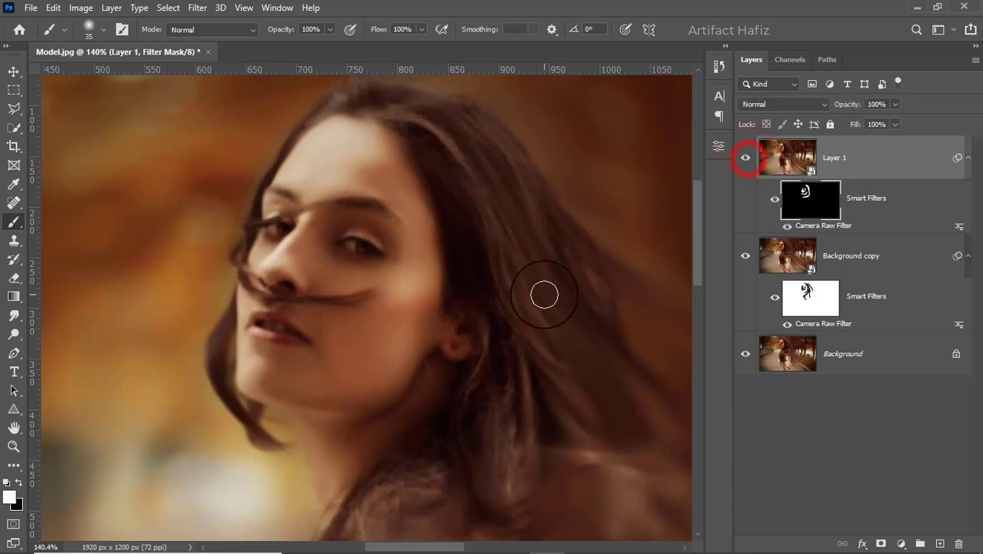
pyautogui.scroll(-6, 544, 291)
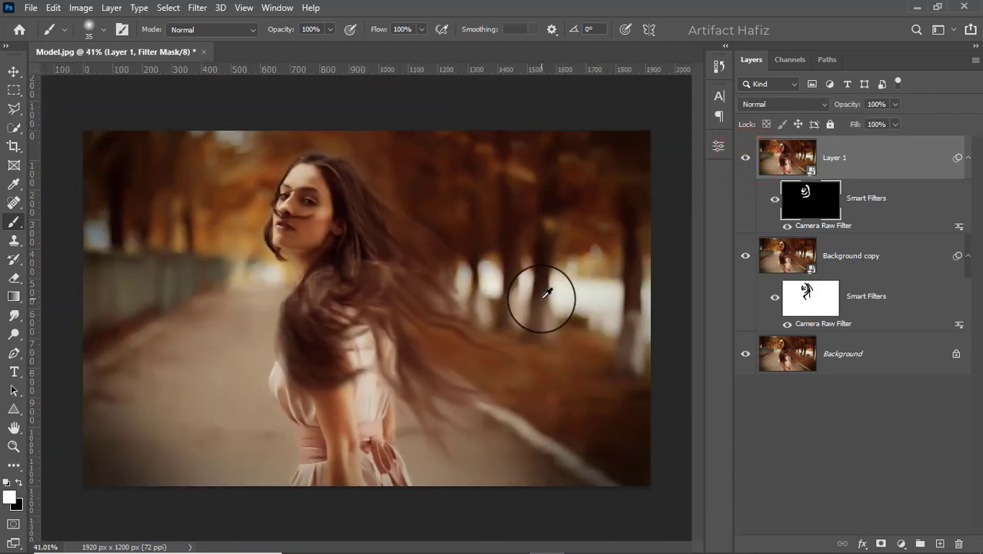
# Step: Add a Curves adjustment layer above Layer 1 and adjust the RGB curve with one shadow point and one highlight point
pyautogui.click(901, 544)
pyautogui.click(894, 362)
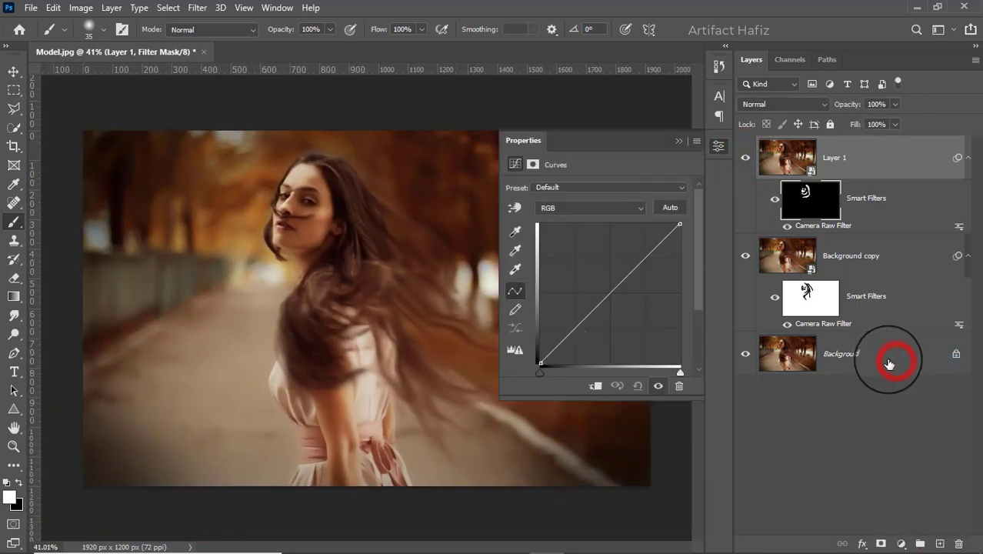
pyautogui.click(575, 331)
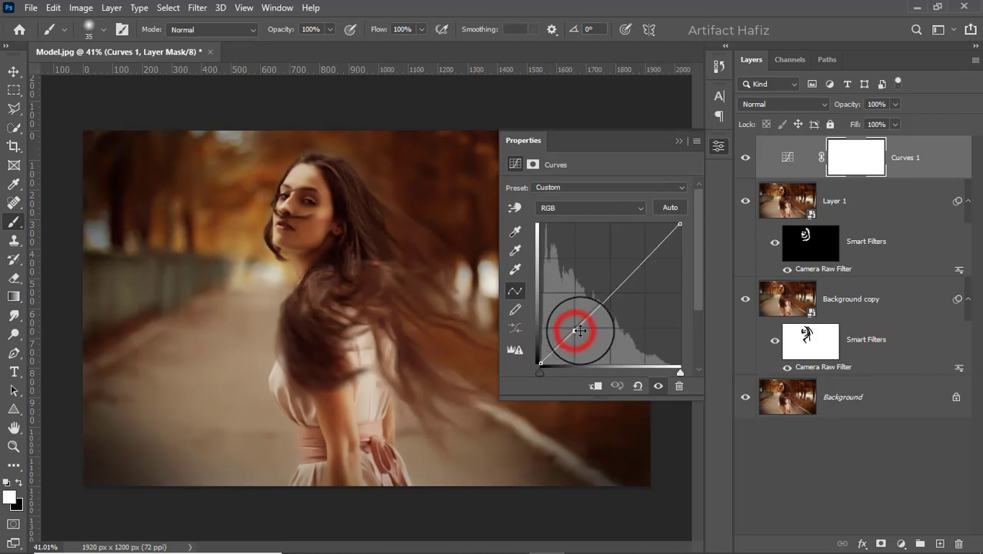
pyautogui.click(645, 253)
pyautogui.moveTo(646, 249); pyautogui.dragTo(649, 254)
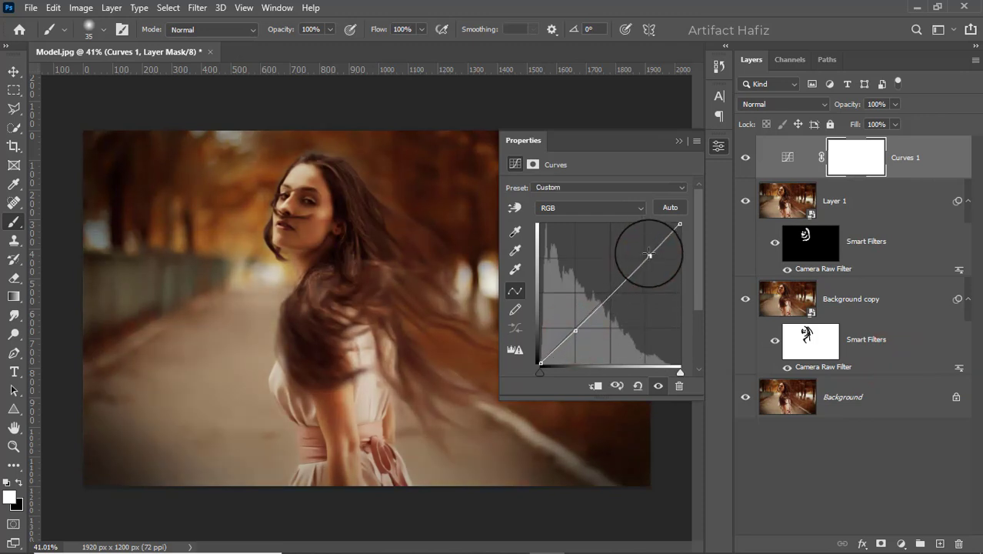
pyautogui.click(677, 141)
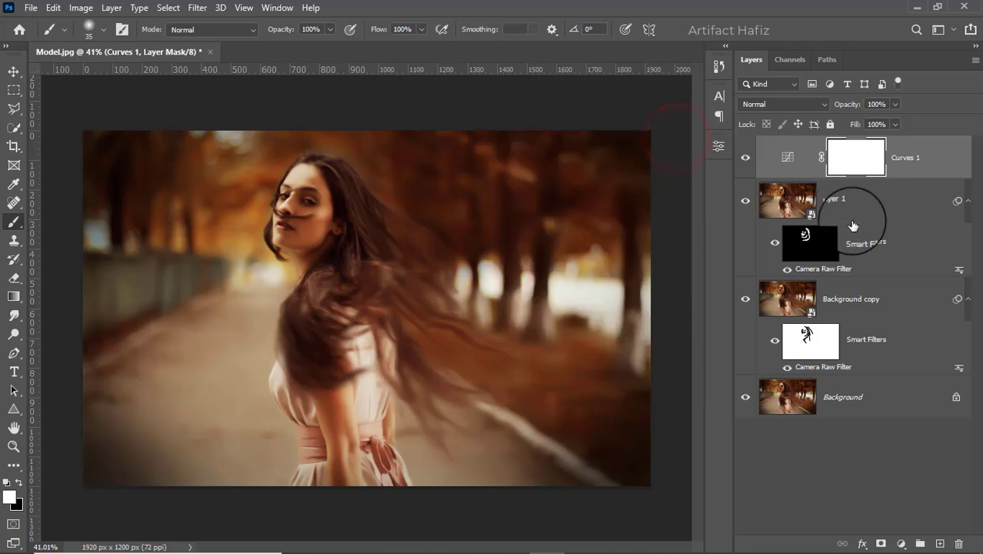
# Step: Stamp all visible layers into a new layer above Curves 1 and convert it for smart filters
pyautogui.hotkey('ctrl', 'alt', 'shift', 'e')
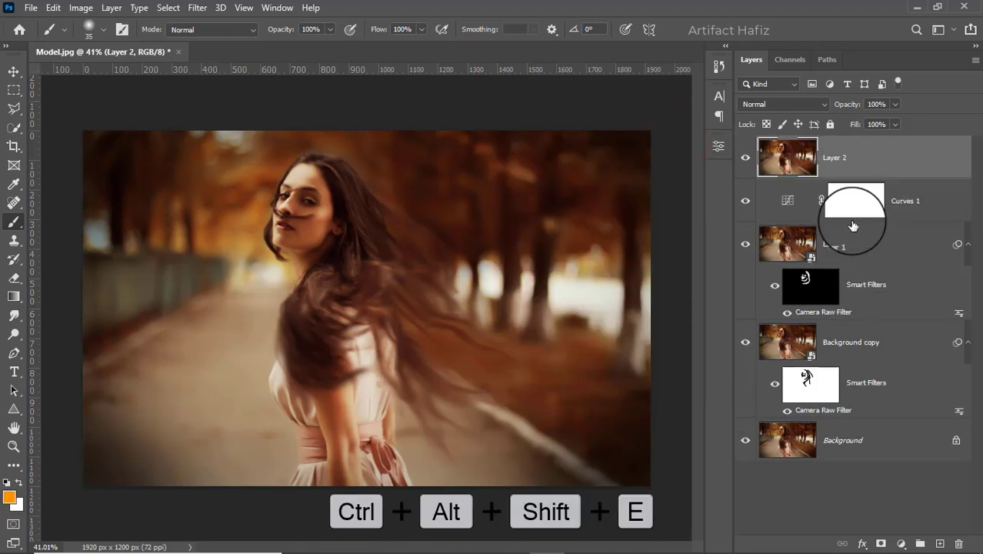
pyautogui.click(198, 8)
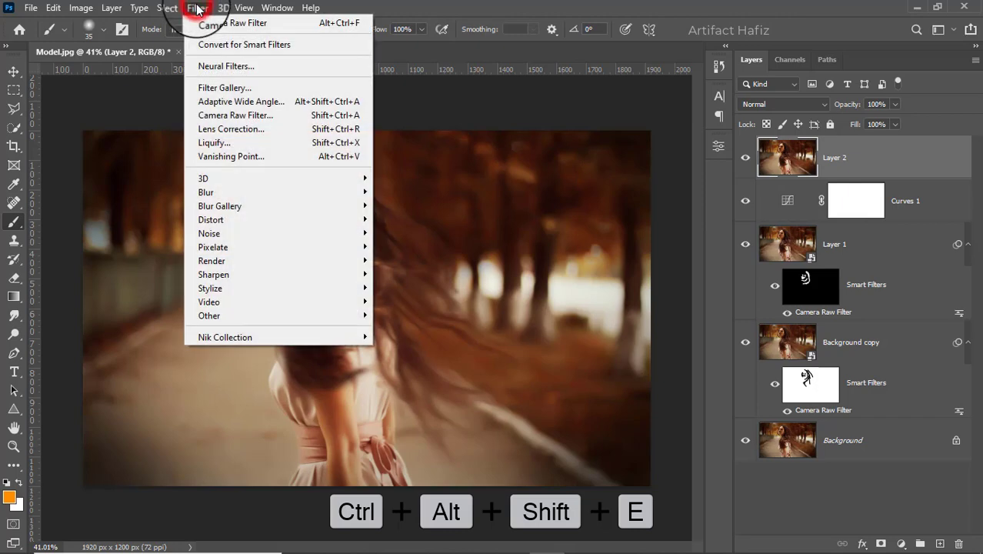
pyautogui.click(203, 46)
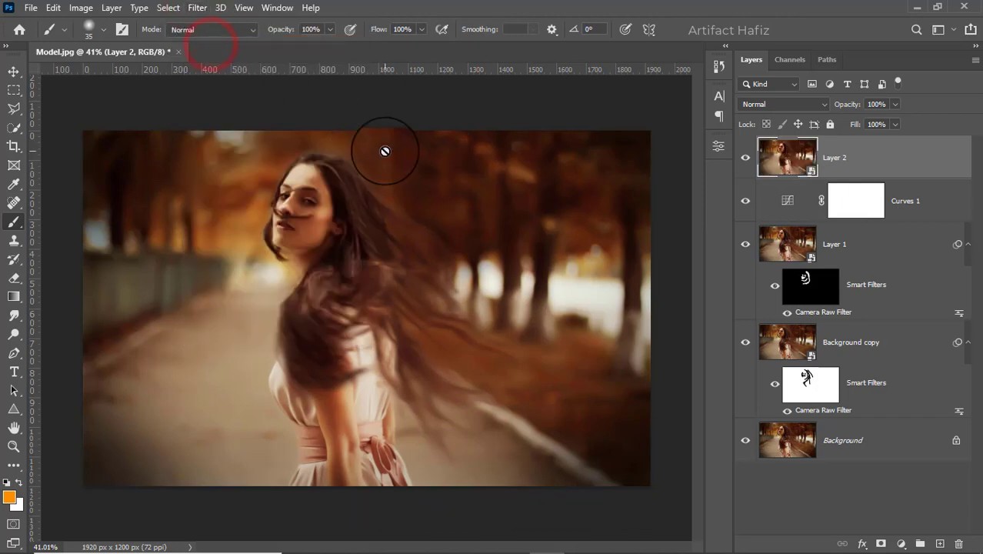
# Step: Start the Camera Raw Filter on Layer 2 with Exposure -0.05, Contrast +3, Highlights -28, Shadows +23, Whites +38 and Blacks +10
pyautogui.click(190, 9)
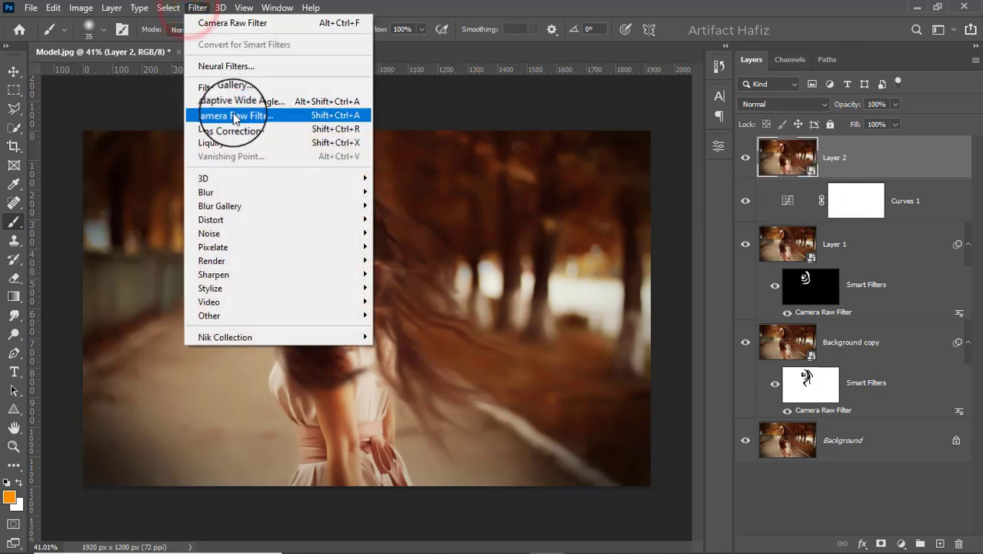
pyautogui.click(233, 116)
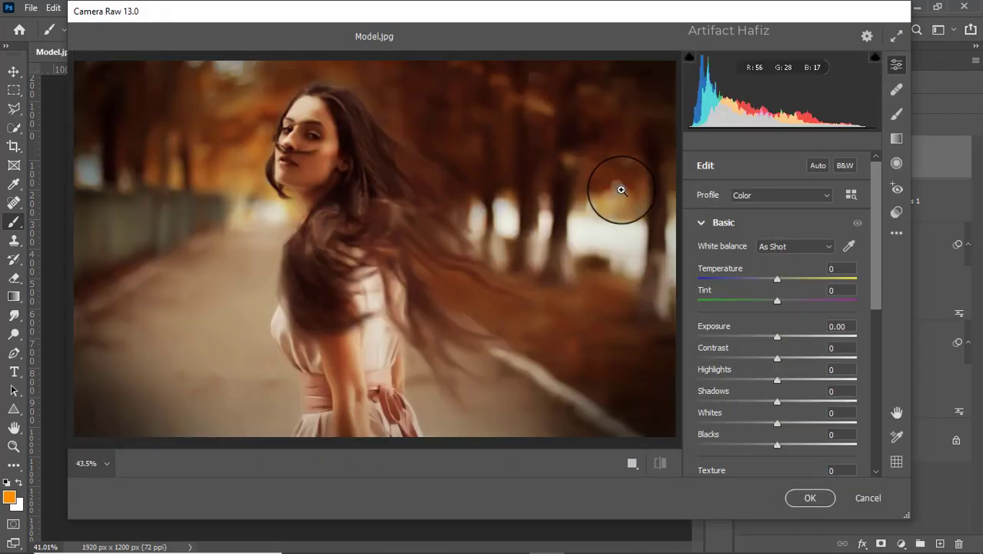
pyautogui.click(777, 338)
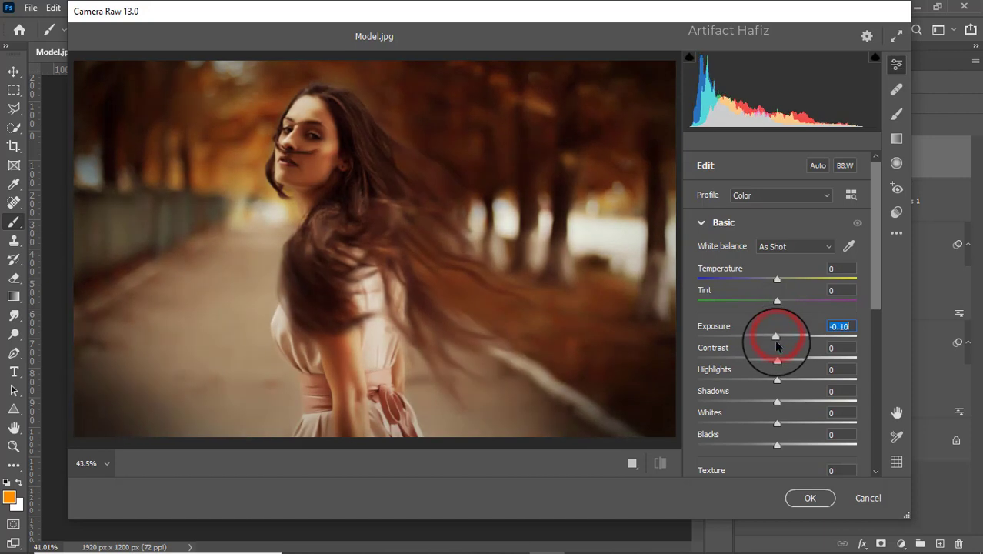
pyautogui.click(777, 360)
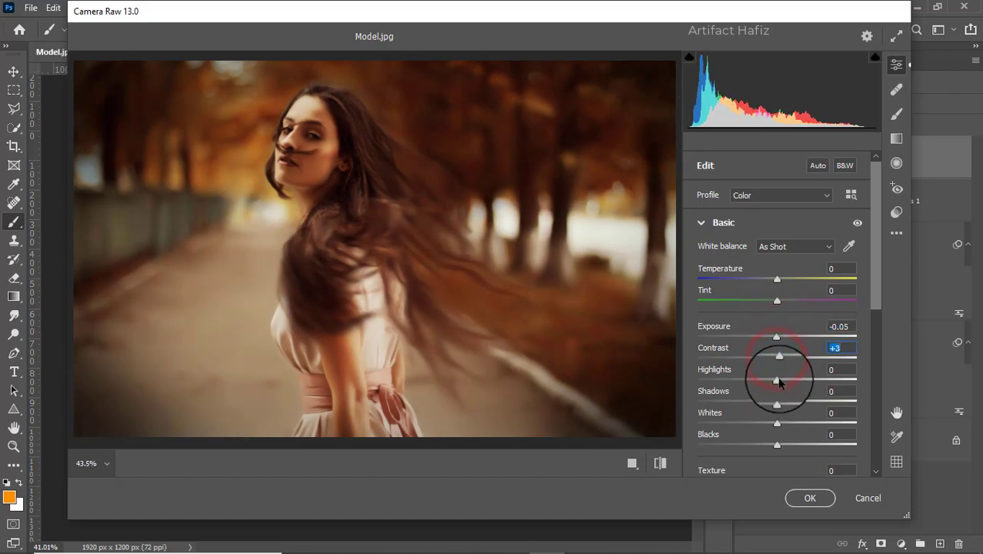
pyautogui.press('Down')
pyautogui.press('Down')
pyautogui.press('Down')
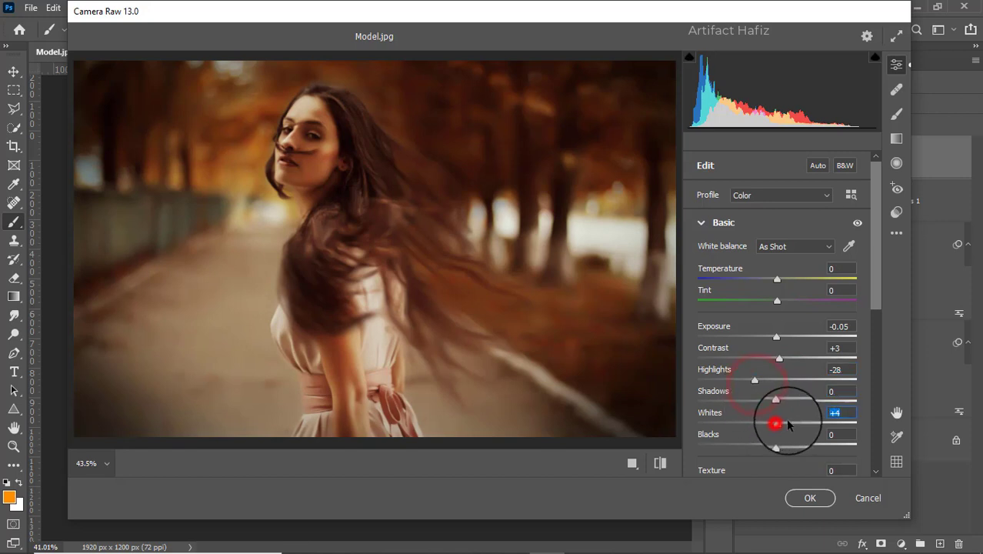
pyautogui.moveTo(786, 421); pyautogui.dragTo(793, 400)
pyautogui.moveTo(777, 445); pyautogui.dragTo(784, 446)
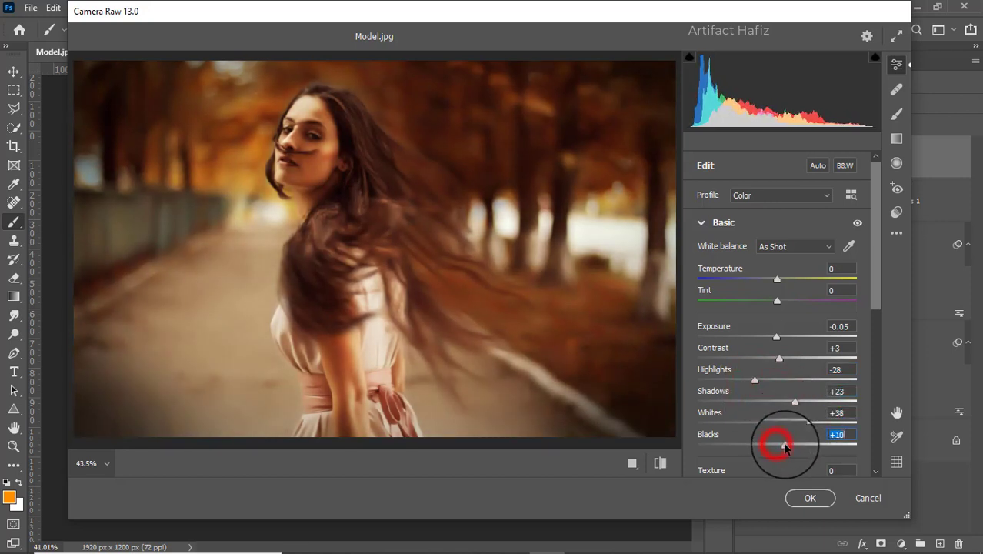
# Step: Set Texture to -4, Clarity to +4, Dehaze to +4 and Vibrance to +3 in the Camera Raw basic adjustments
pyautogui.scroll(-3, 784, 384)
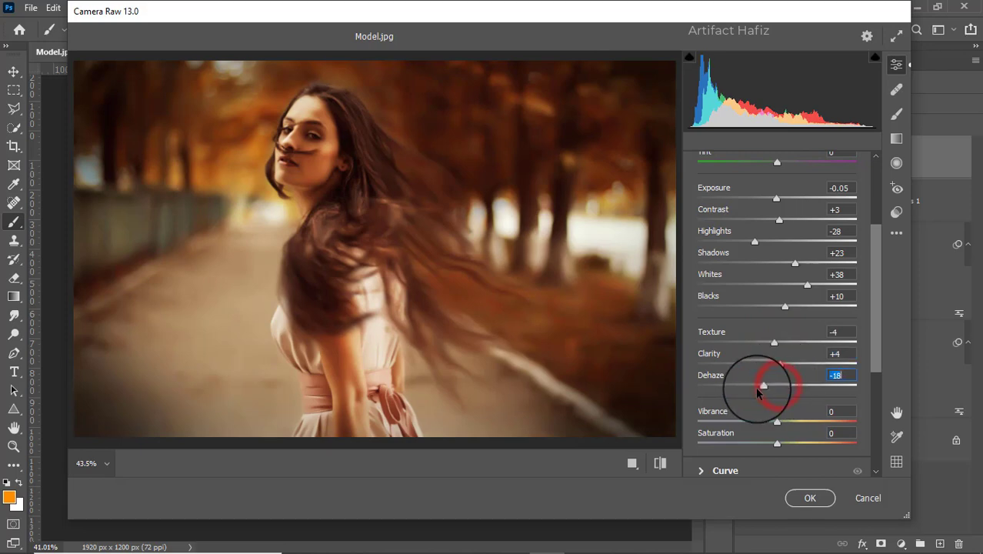
pyautogui.moveTo(757, 389); pyautogui.dragTo(778, 389)
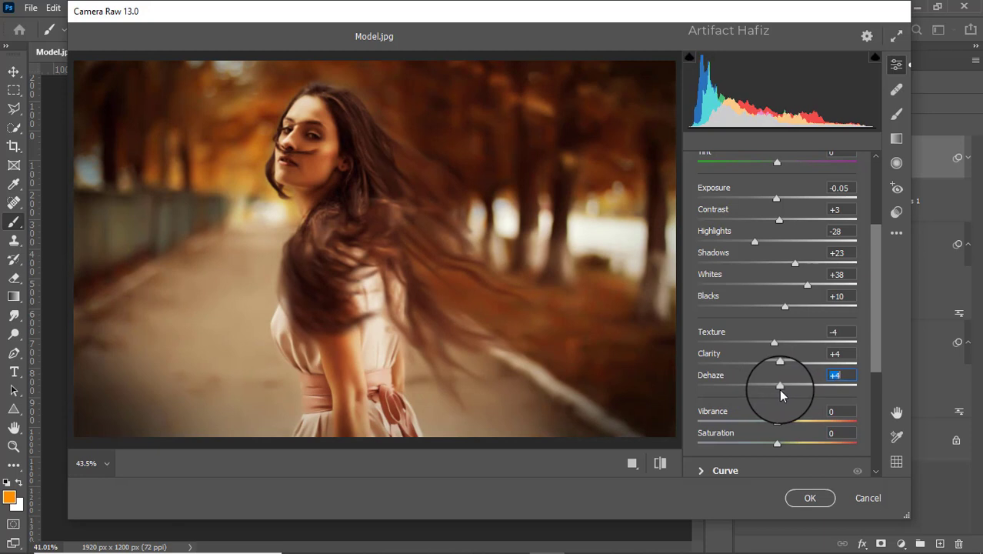
pyautogui.scroll(-3, 778, 389)
pyautogui.click(717, 369)
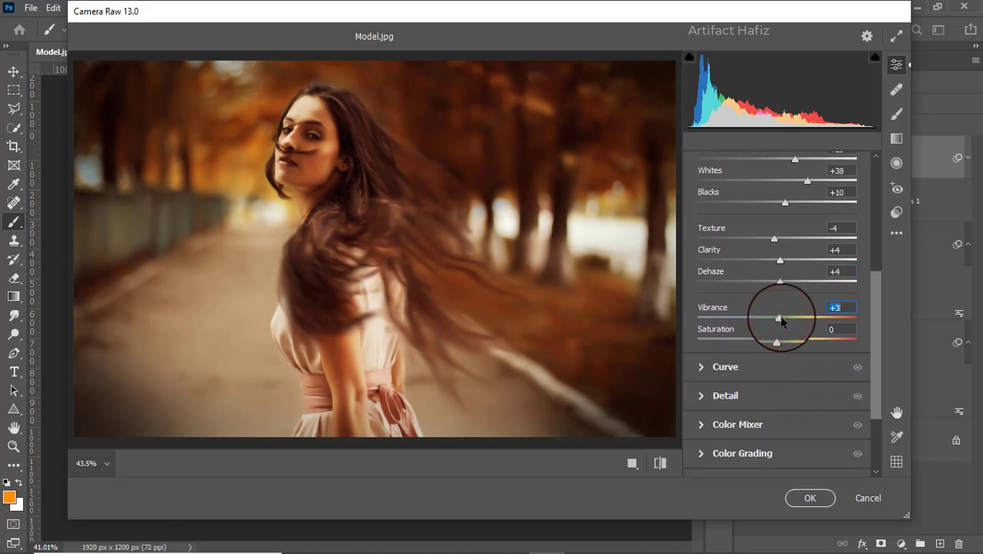
pyautogui.click(725, 368)
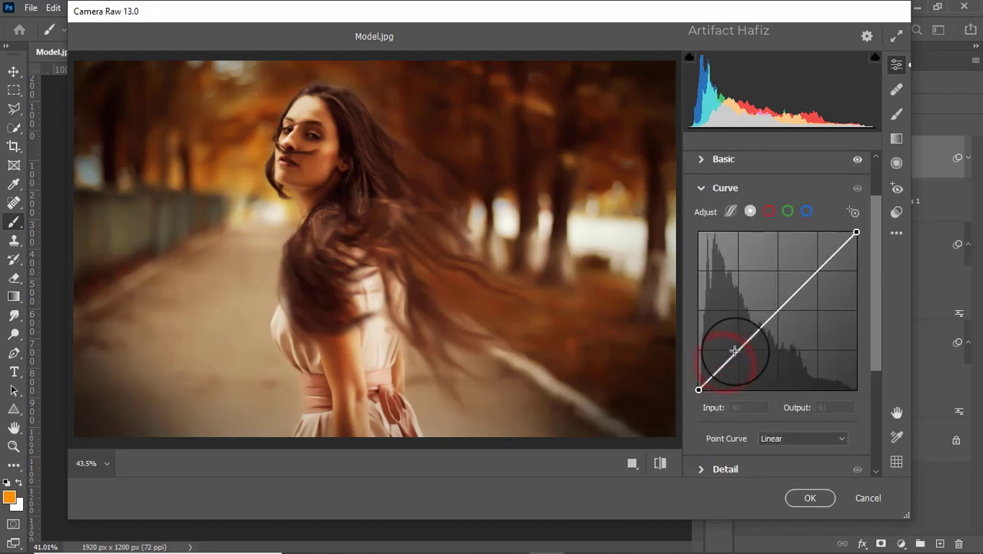
pyautogui.click(806, 211)
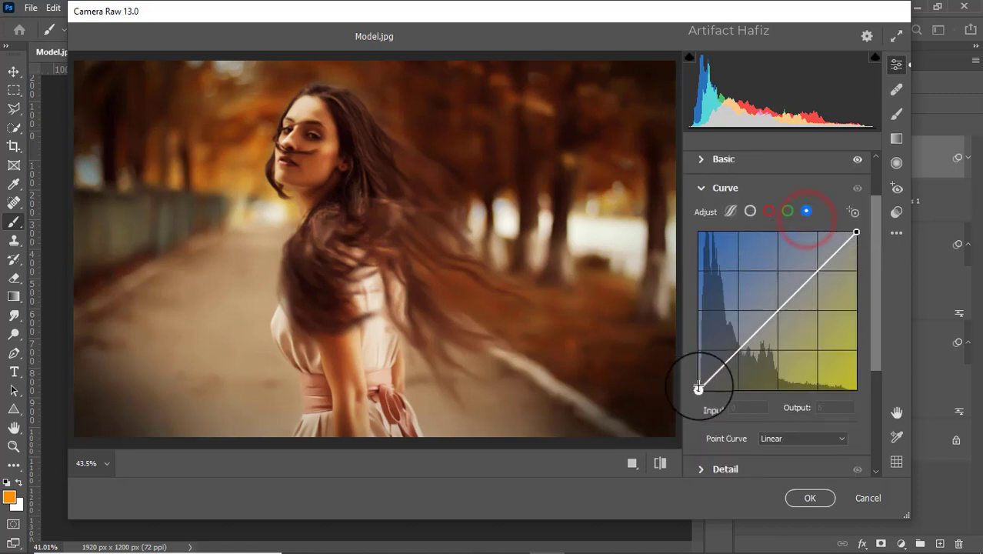
# Step: Set the Camera Raw detail values to Sharpening 9, Noise Reduction 10 and Color Noise Reduction 10
pyautogui.scroll(-3, 723, 329)
pyautogui.click(734, 328)
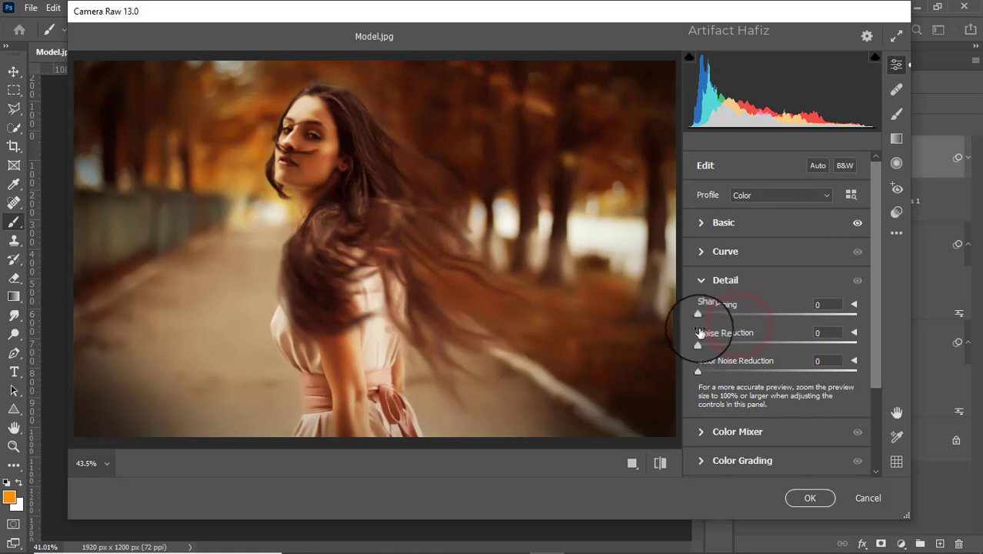
pyautogui.moveTo(697, 344); pyautogui.dragTo(709, 319)
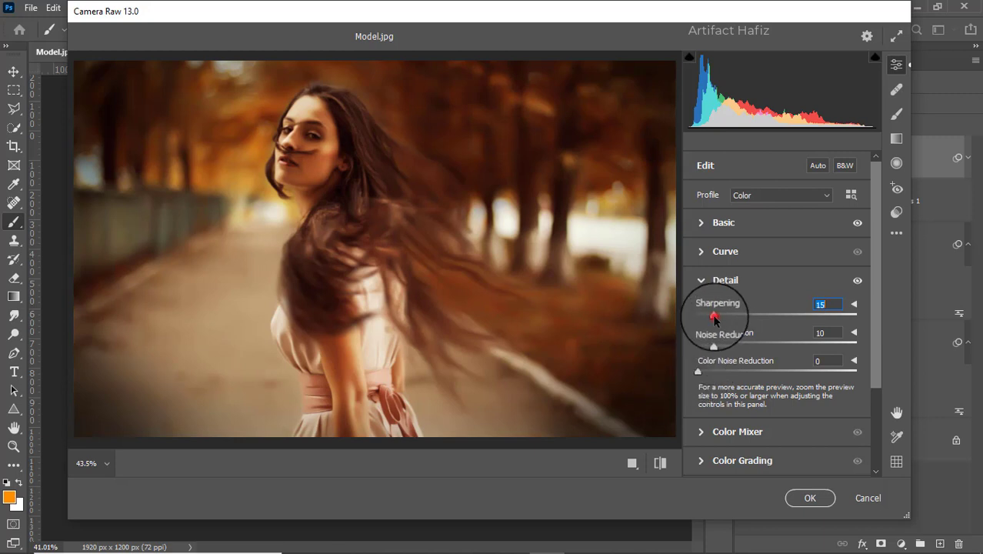
pyautogui.moveTo(718, 312); pyautogui.dragTo(705, 318)
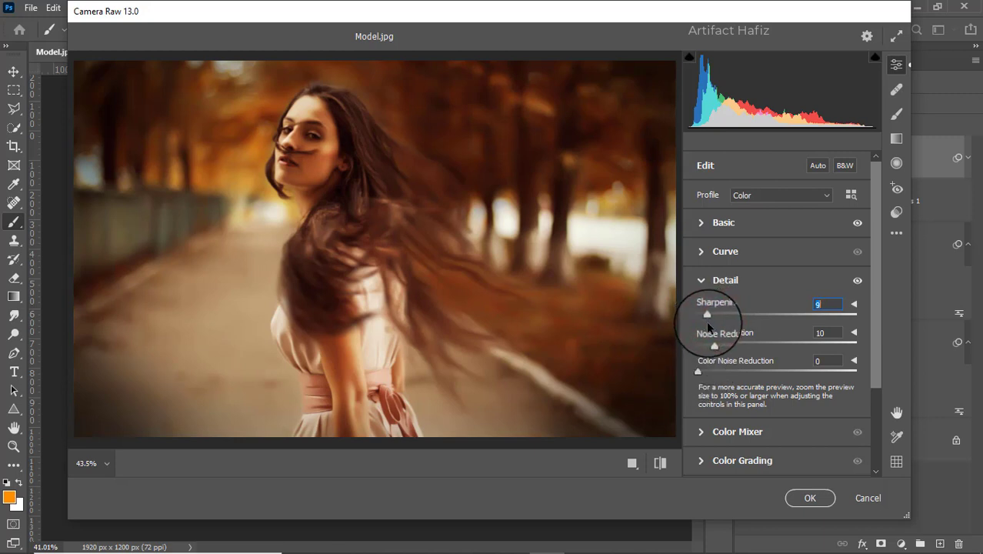
pyautogui.moveTo(697, 371); pyautogui.dragTo(708, 373)
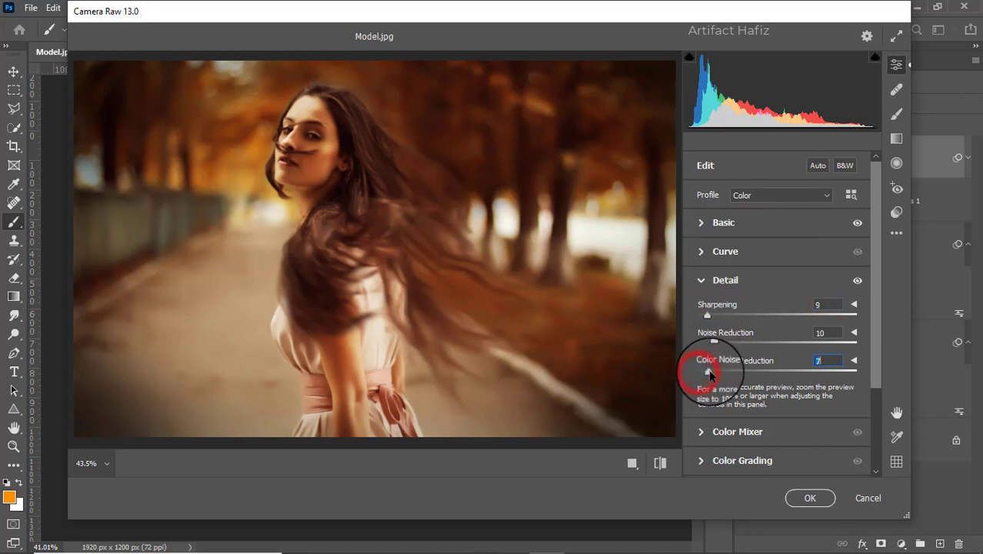
# Step: Set the Color Mixer saturation to Oranges +14, Yellows -5, Greens +15, Aquas +17, Blues +9, Purples +7 and Magentas +14
pyautogui.scroll(-3, 730, 340)
pyautogui.click(706, 327)
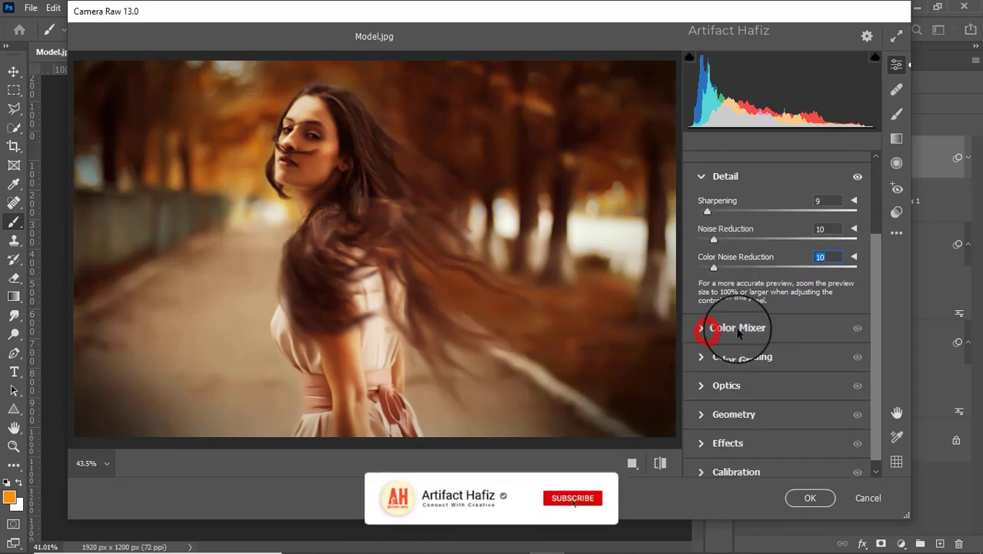
pyautogui.click(748, 243)
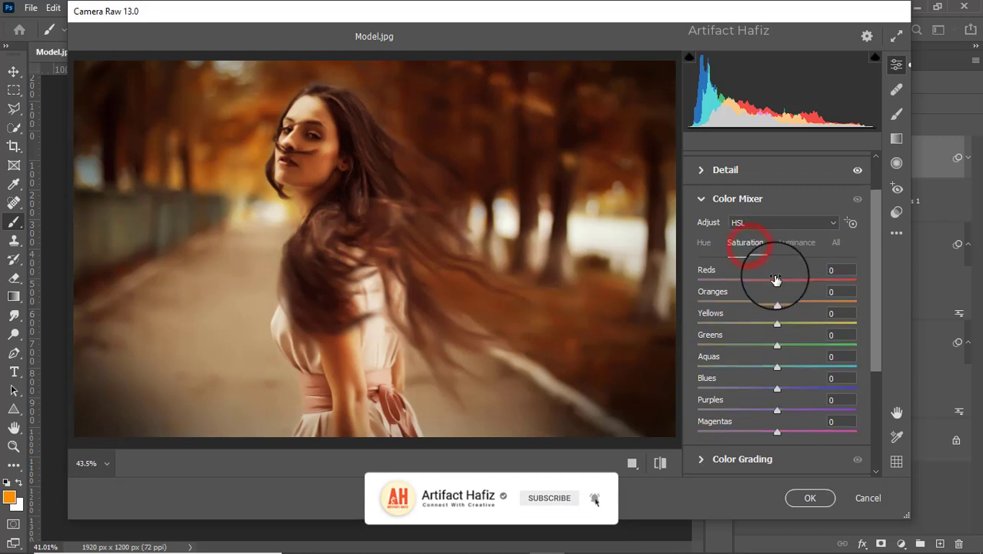
pyautogui.moveTo(776, 281); pyautogui.dragTo(776, 303)
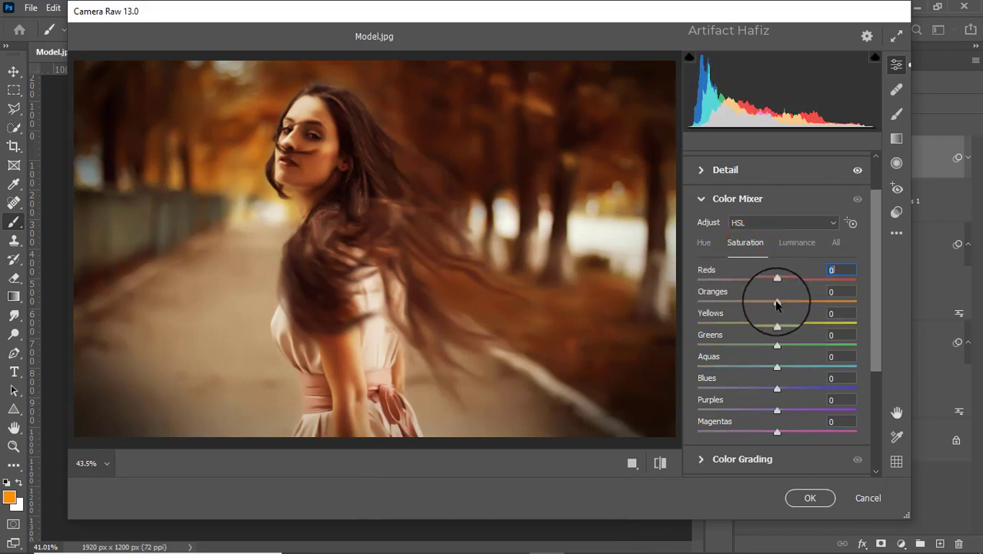
pyautogui.moveTo(695, 307); pyautogui.dragTo(769, 322)
pyautogui.moveTo(761, 321); pyautogui.dragTo(787, 432)
pyautogui.click(779, 323)
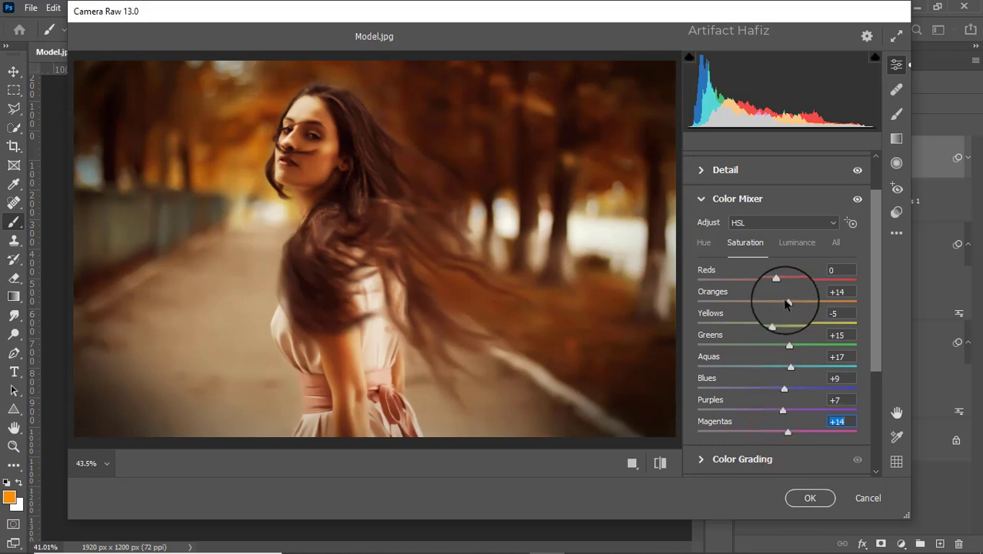
# Step: Set the Color Mixer's Oranges saturation to +5, and its luminance to Reds +36 and Oranges +21
pyautogui.moveTo(786, 302); pyautogui.dragTo(781, 303)
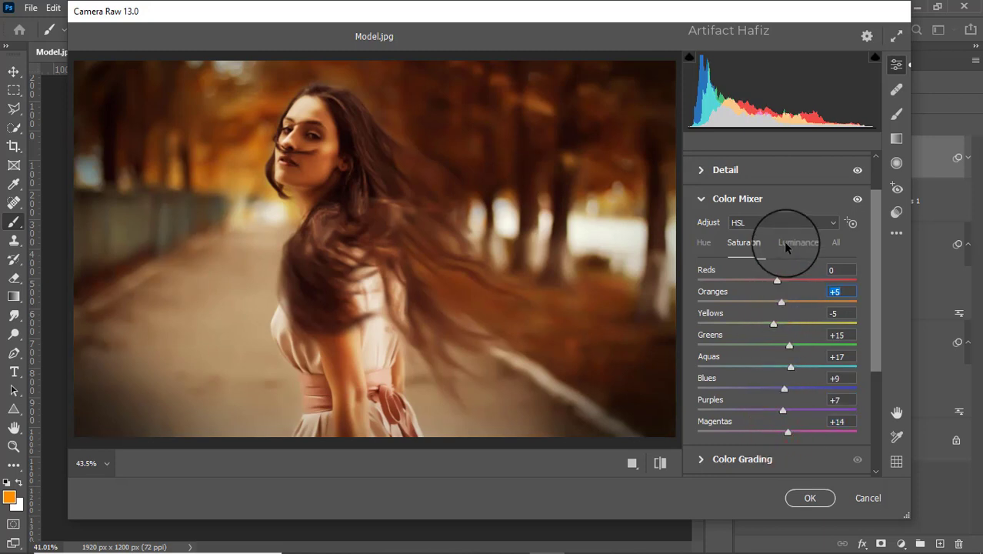
pyautogui.click(786, 243)
pyautogui.moveTo(776, 302); pyautogui.dragTo(806, 288)
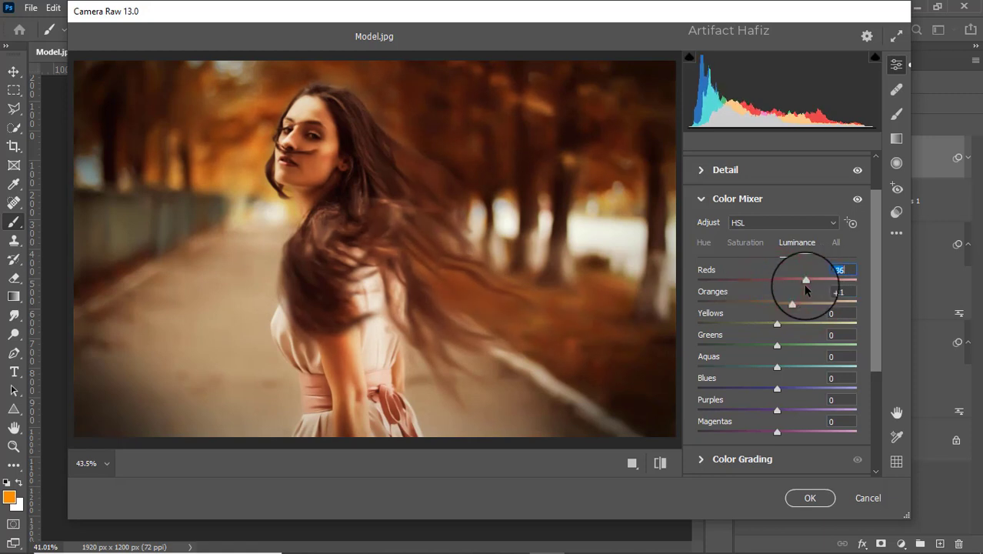
pyautogui.click(707, 241)
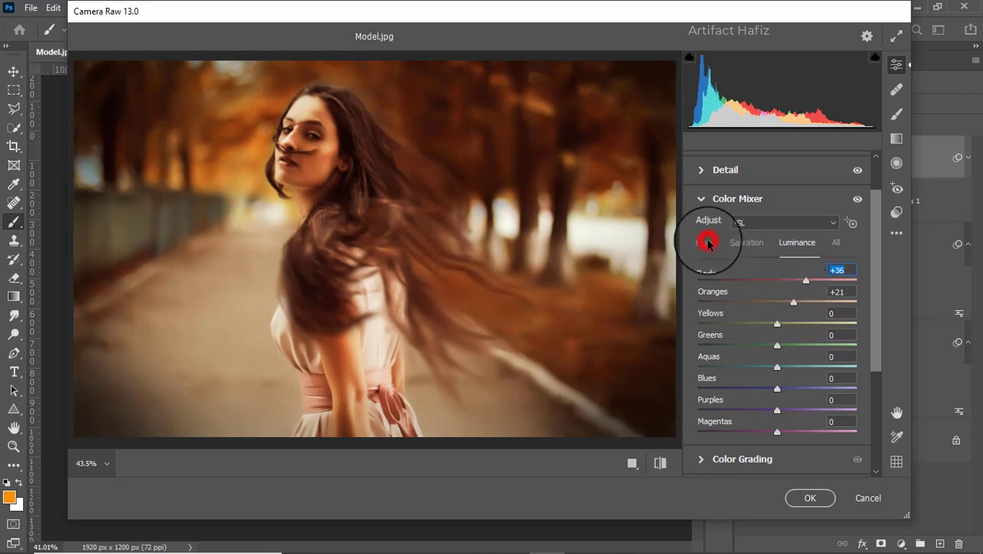
# Step: Color grade the shadows to about hue 266, saturation 13, and the highlights to hue 143, saturation 13
pyautogui.scroll(-3, 772, 341)
pyautogui.click(707, 354)
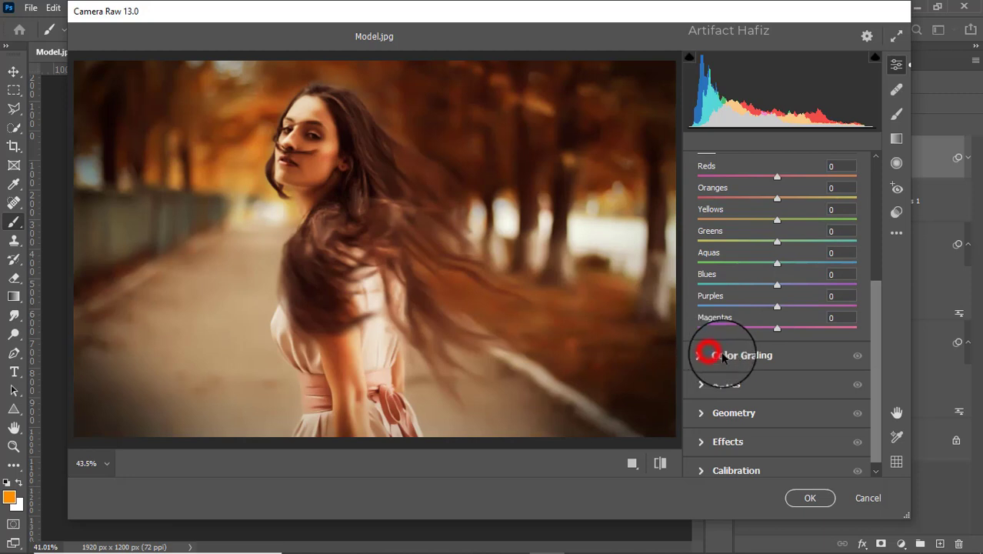
pyautogui.moveTo(735, 382); pyautogui.dragTo(728, 437)
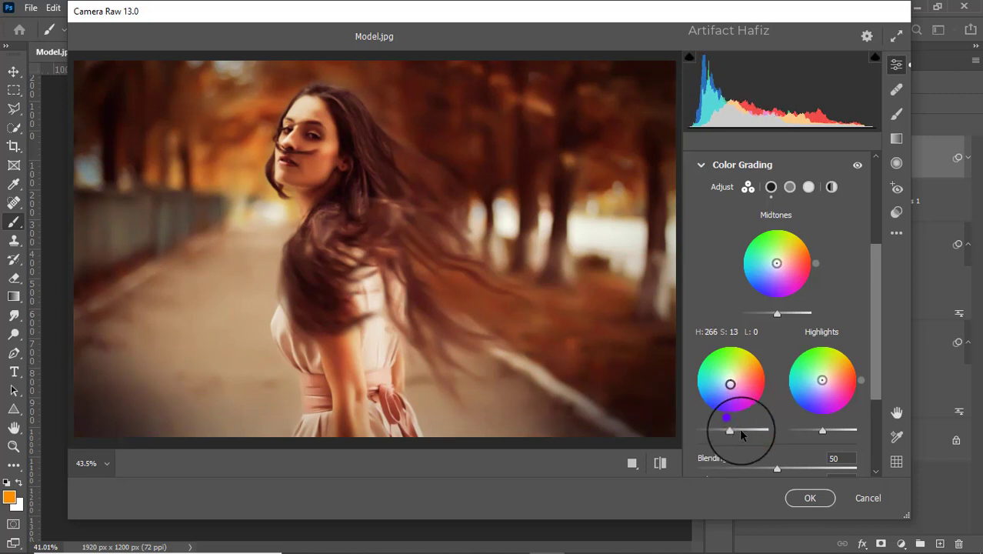
pyautogui.moveTo(822, 380); pyautogui.dragTo(824, 377)
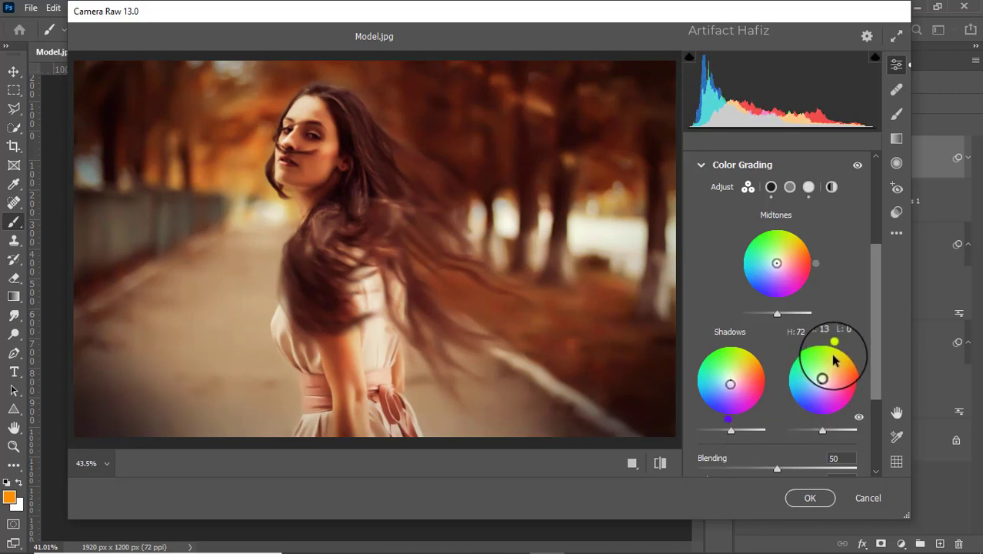
pyautogui.moveTo(834, 341); pyautogui.dragTo(764, 341)
# Step: Calibrate Red Primary saturation to -4 and Green Primary to +5, raise Blue Primary saturation slightly, and apply the filter
pyautogui.scroll(-3, 761, 334)
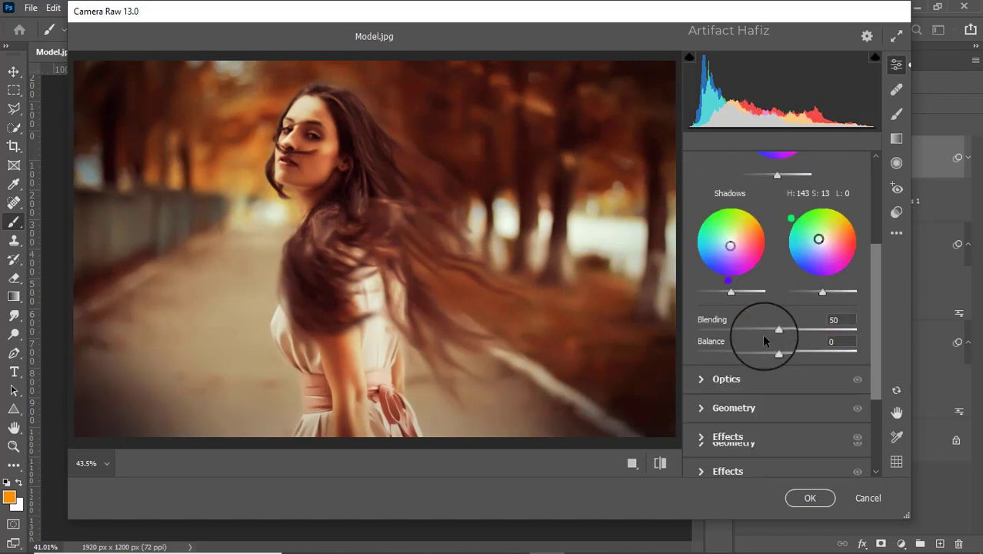
pyautogui.click(708, 464)
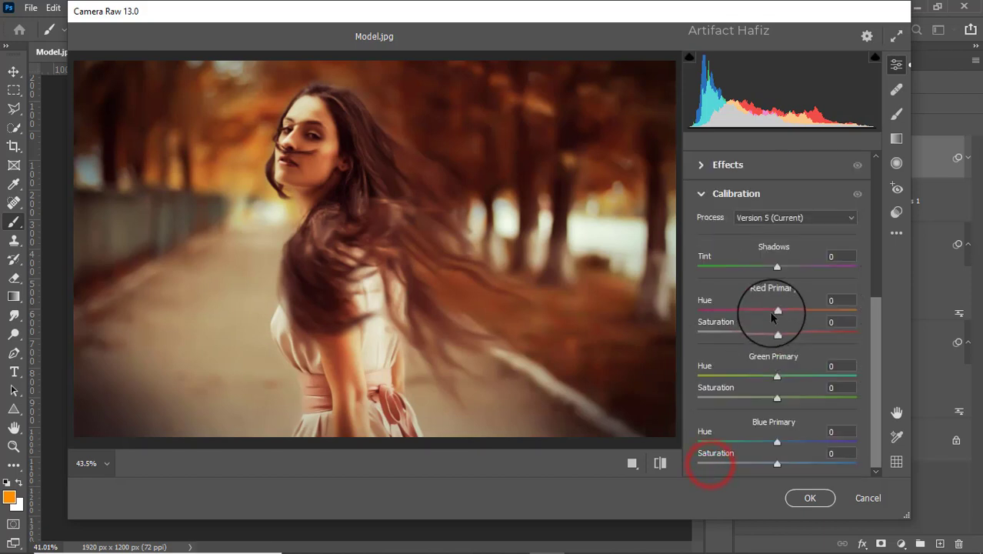
pyautogui.click(777, 397)
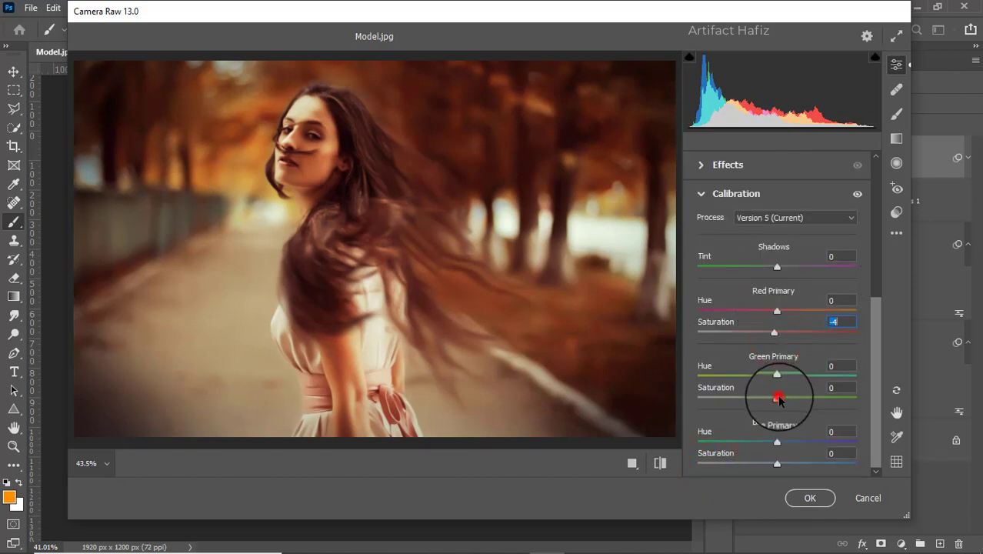
pyautogui.moveTo(780, 400); pyautogui.dragTo(782, 399)
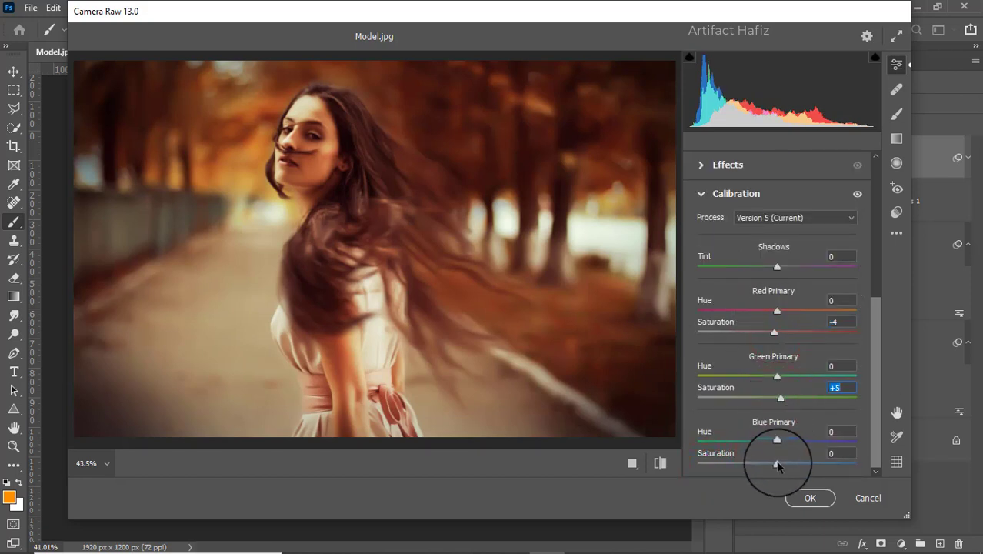
pyautogui.moveTo(777, 463); pyautogui.dragTo(780, 464)
pyautogui.click(809, 498)
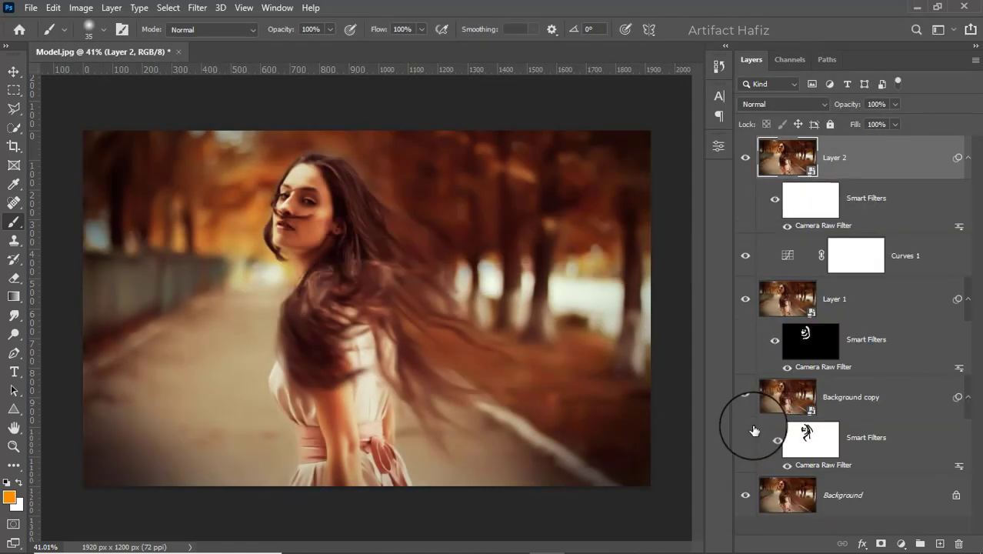
# Step: Compare the original Background photo with the finished edit by hiding and restoring all the other layers
pyautogui.keyDown('alt'); pyautogui.click(745, 494); pyautogui.keyUp('alt')
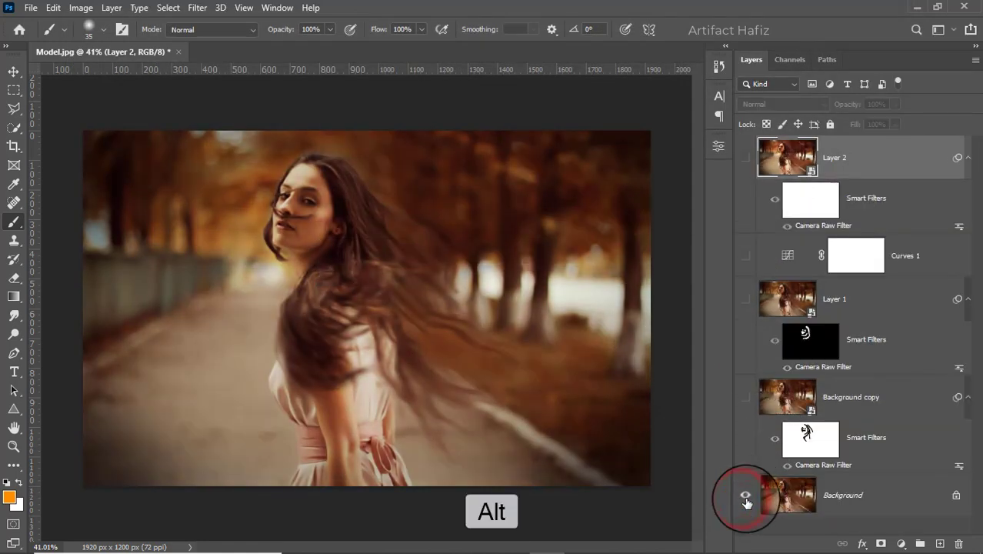
pyautogui.keyDown('alt'); pyautogui.click(744, 496); pyautogui.keyUp('alt')
pyautogui.keyDown('alt'); pyautogui.click(745, 499); pyautogui.keyUp('alt')
pyautogui.keyDown('alt'); pyautogui.click(745, 498); pyautogui.keyUp('alt')
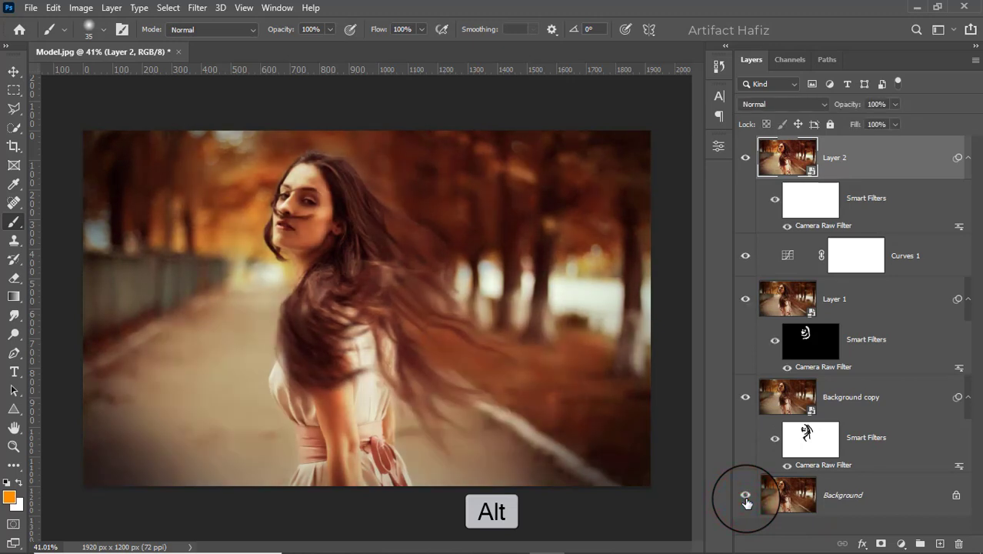